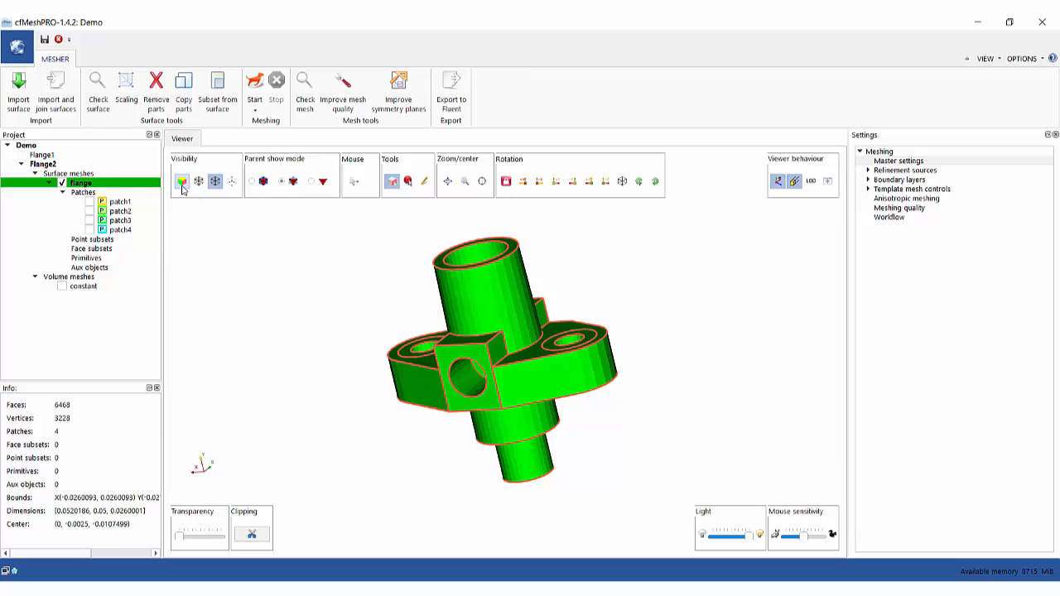
# Toggle the mesh edges and feature edges of the flange surface to compare how each is displayed.
pyautogui.click(214, 182)
pyautogui.click(198, 182)
pyautogui.click(198, 182)
pyautogui.click(214, 181)
pyautogui.click(215, 182)
pyautogui.click(213, 180)
pyautogui.click(212, 179)
# Hide the flange's shaded faces and feature edges, and restore both displays.
pyautogui.click(183, 180)
pyautogui.click(183, 180)
pyautogui.click(183, 180)
pyautogui.click(215, 182)
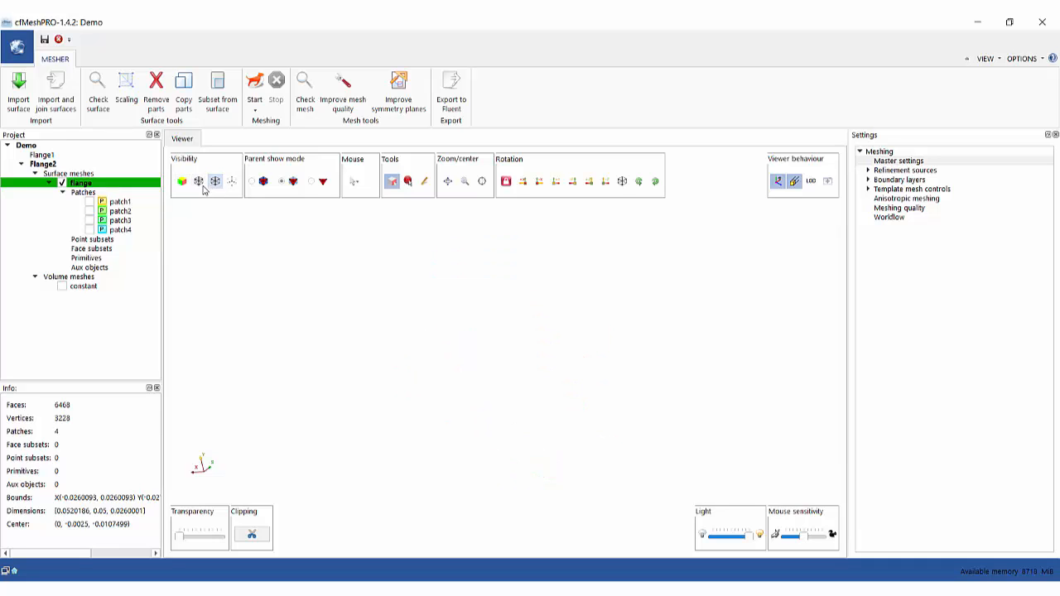
pyautogui.click(215, 181)
pyautogui.click(183, 181)
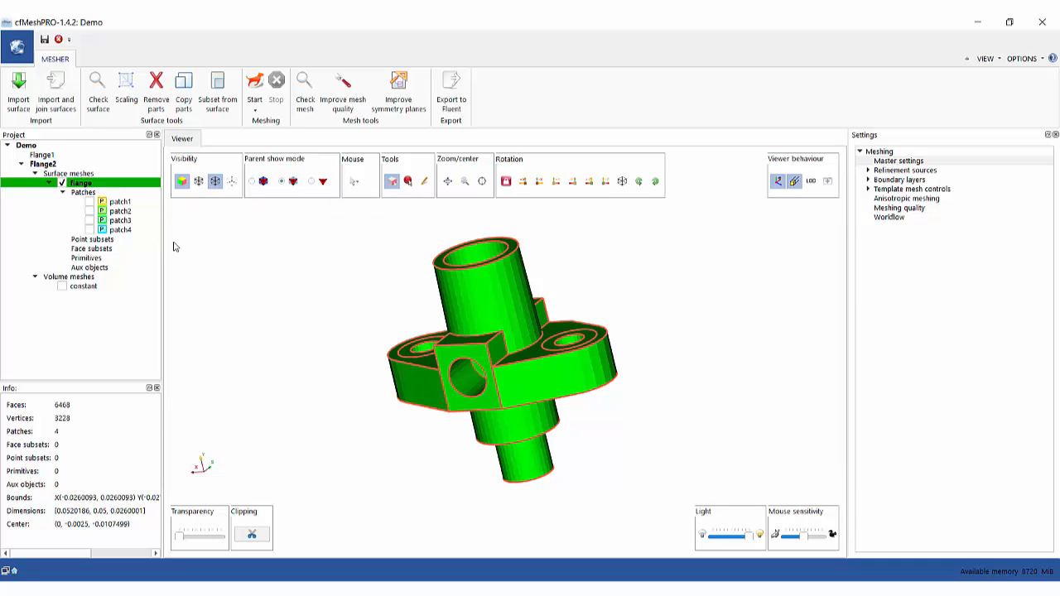
# Show patch2 and compare the solid grey, transparent grey and hidden parent display modes, ending on transparent grey.
pyautogui.moveTo(249, 267); pyautogui.dragTo(245, 279)
pyautogui.click(90, 211)
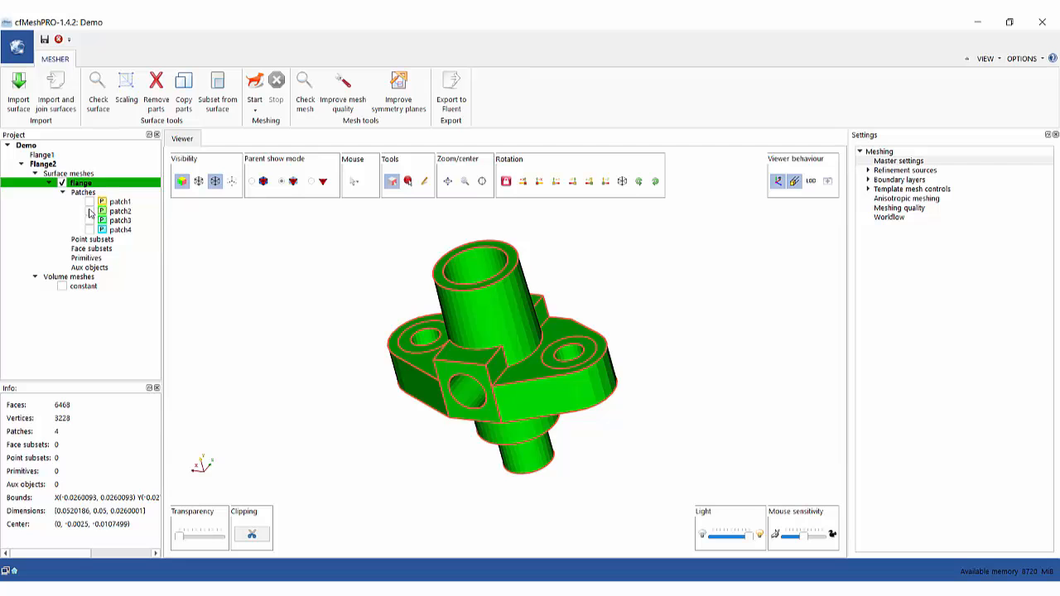
pyautogui.moveTo(329, 317); pyautogui.dragTo(293, 201)
pyautogui.click(263, 181)
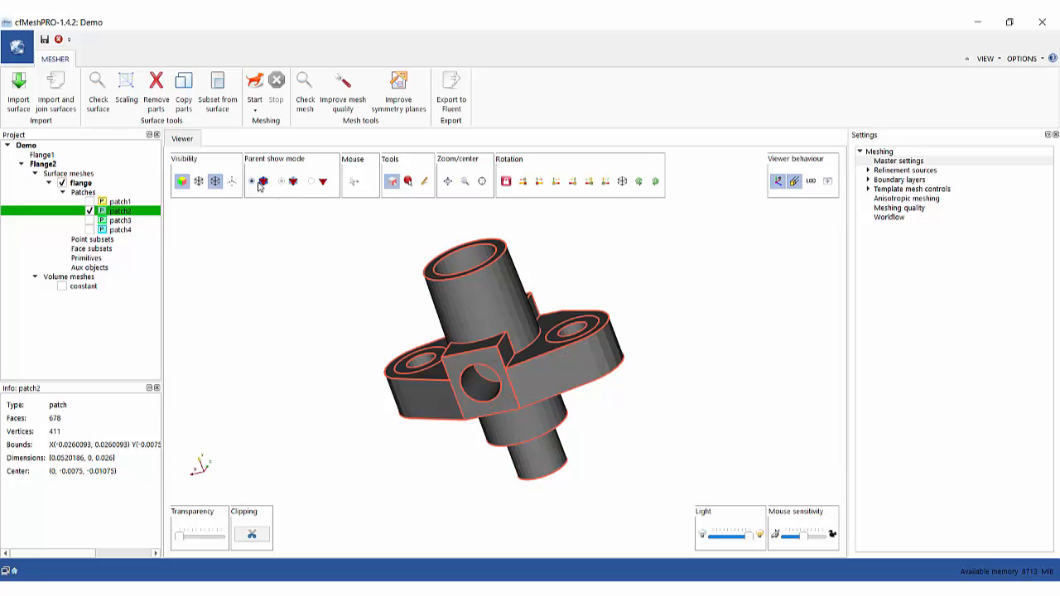
pyautogui.click(282, 181)
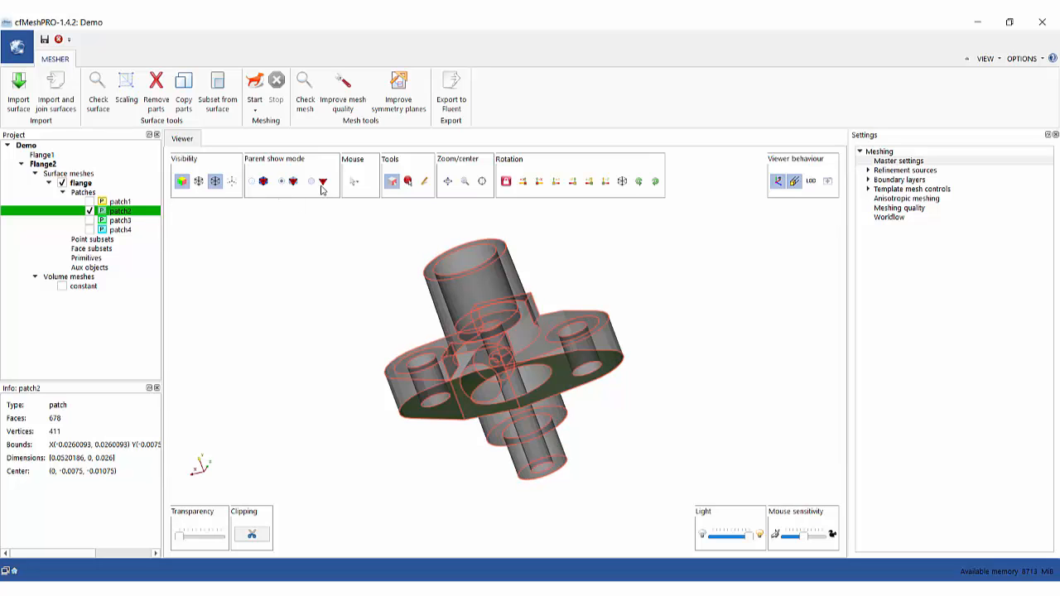
pyautogui.click(319, 183)
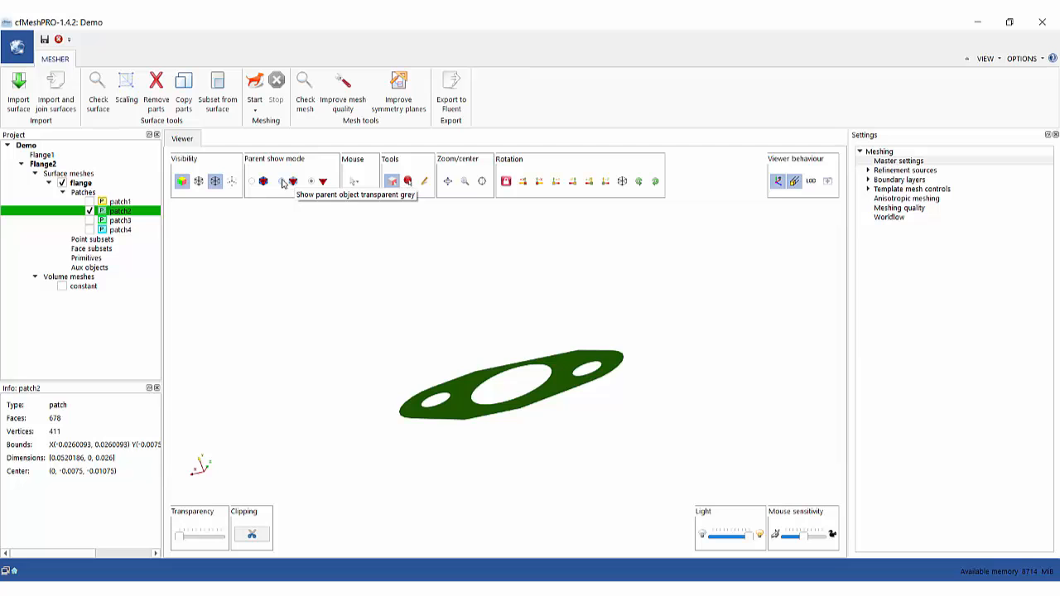
pyautogui.click(281, 181)
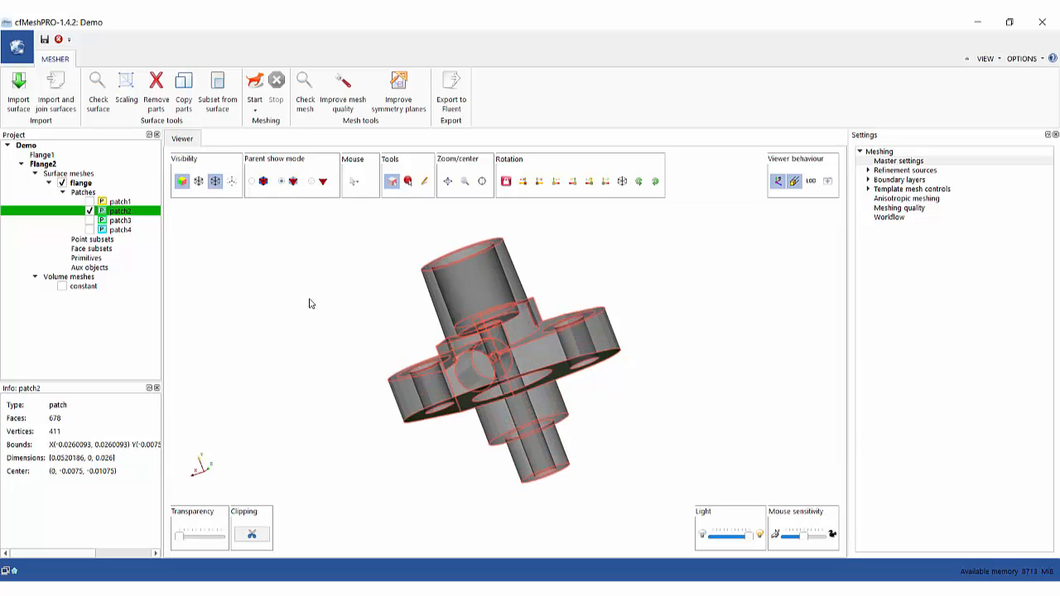
pyautogui.moveTo(304, 272); pyautogui.dragTo(330, 339)
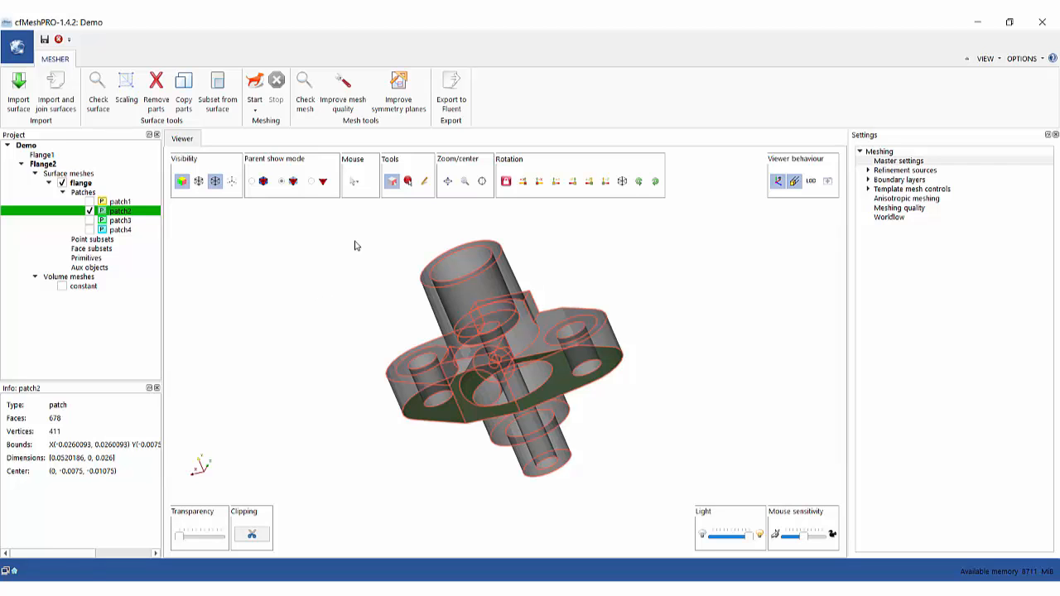
# Examine the available mouse behaviours and the selection methods offered for faces, feature edges and vertices.
pyautogui.click(353, 183)
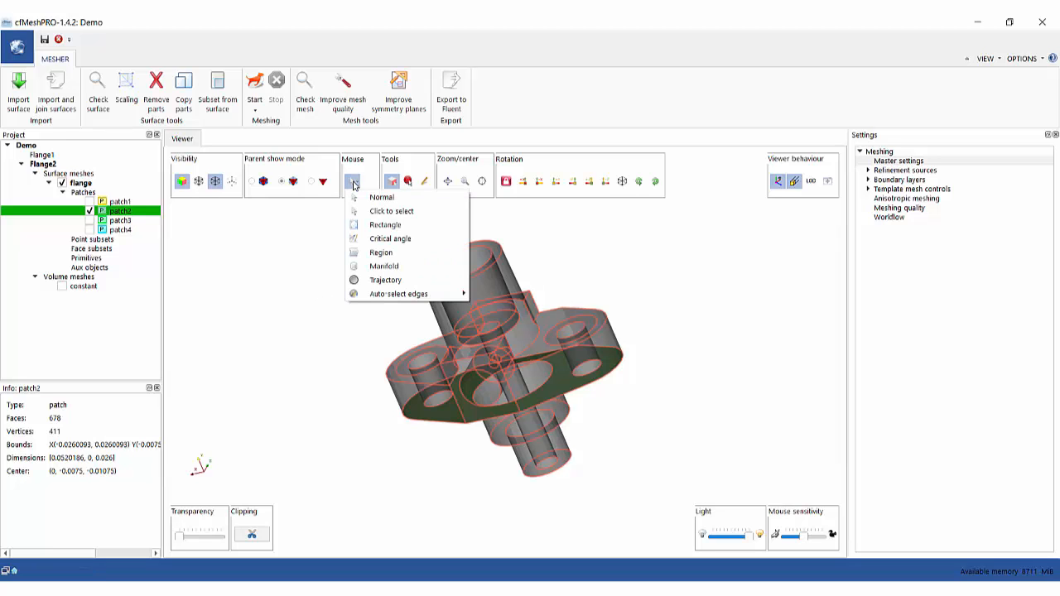
pyautogui.click(301, 297)
pyautogui.rightClick(301, 298)
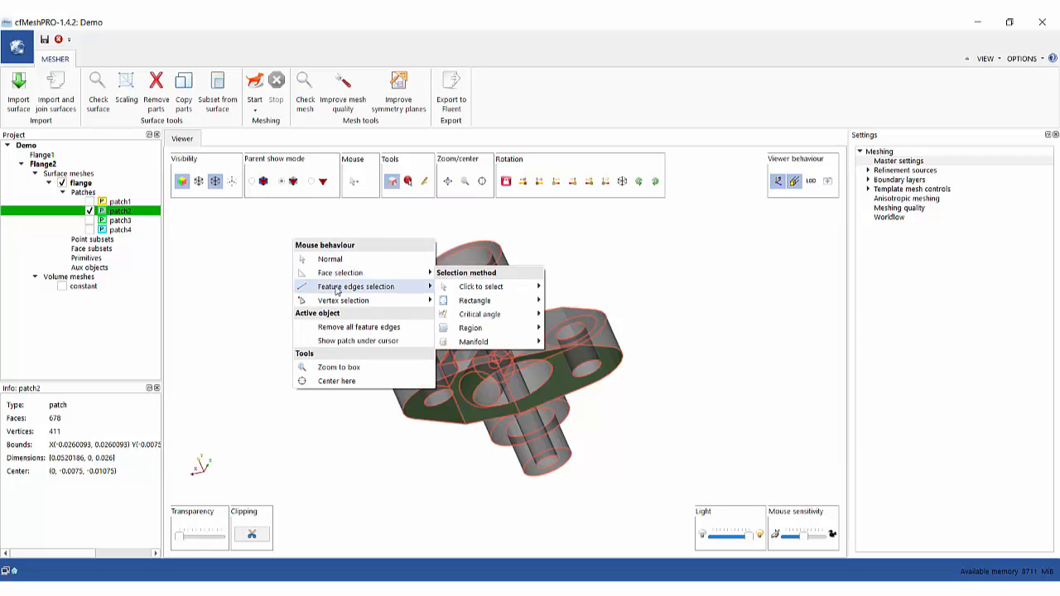
pyautogui.moveTo(336, 303)
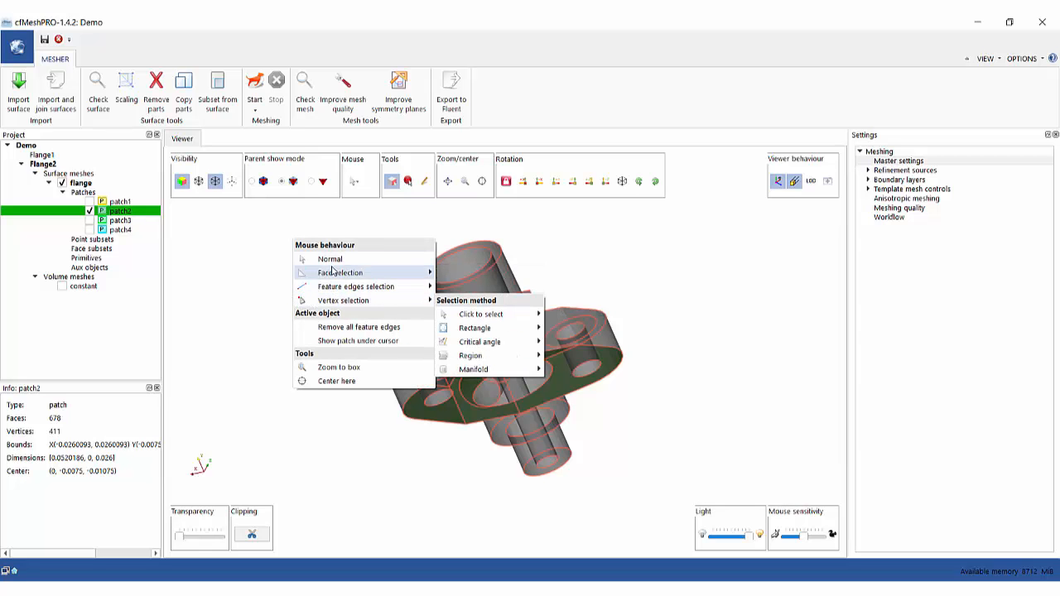
pyautogui.moveTo(337, 276)
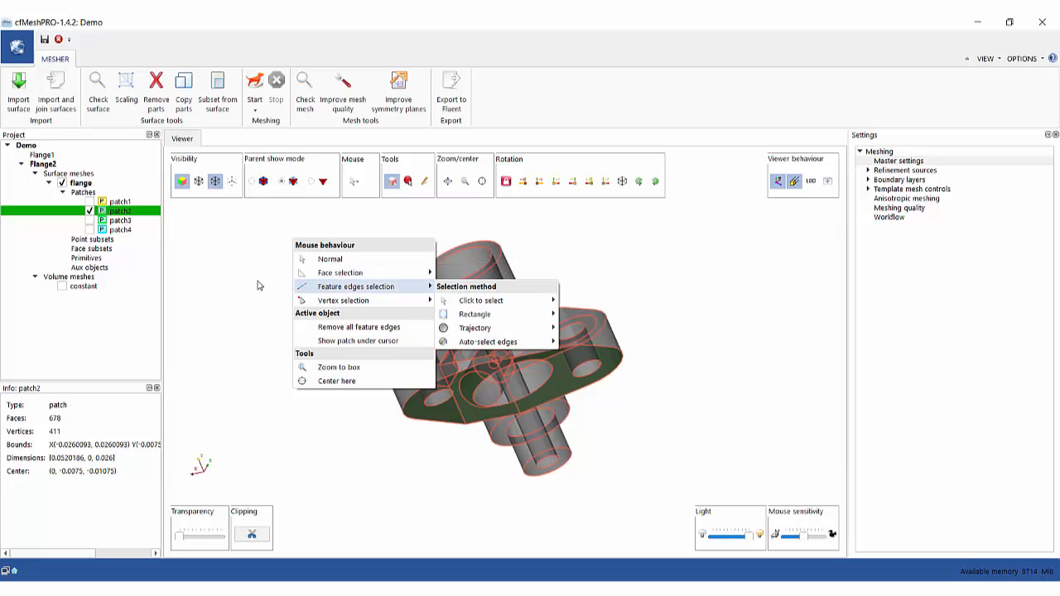
pyautogui.click(355, 263)
pyautogui.moveTo(357, 282); pyautogui.dragTo(331, 284)
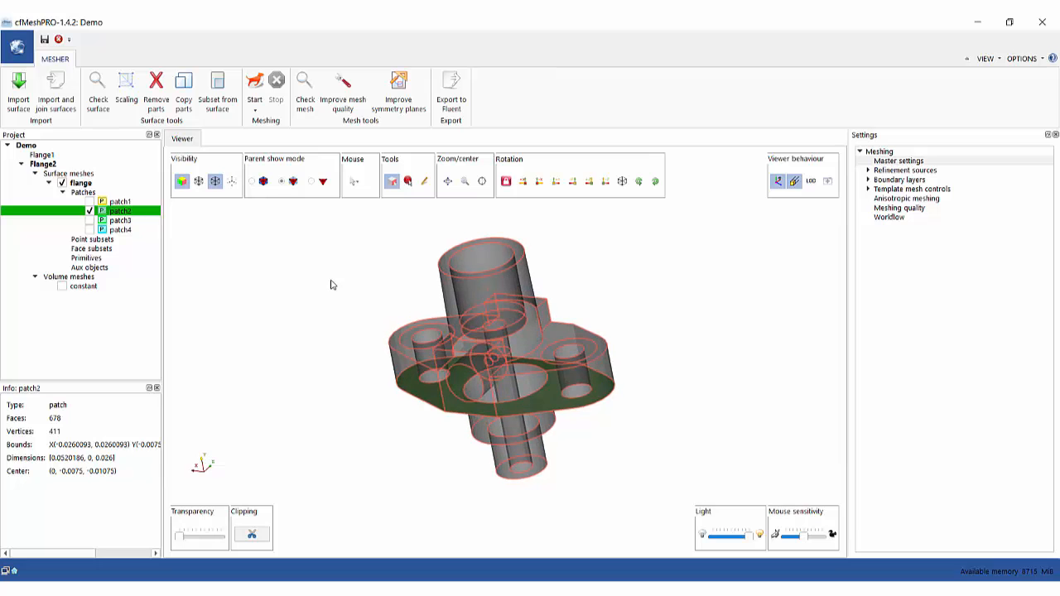
pyautogui.moveTo(478, 332); pyautogui.dragTo(335, 304)
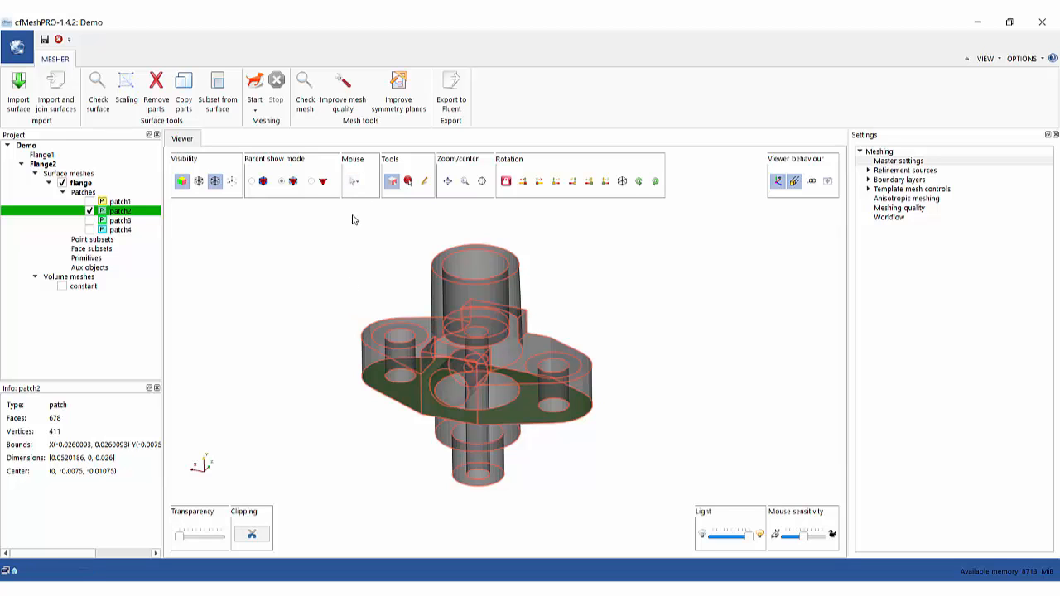
pyautogui.click(353, 180)
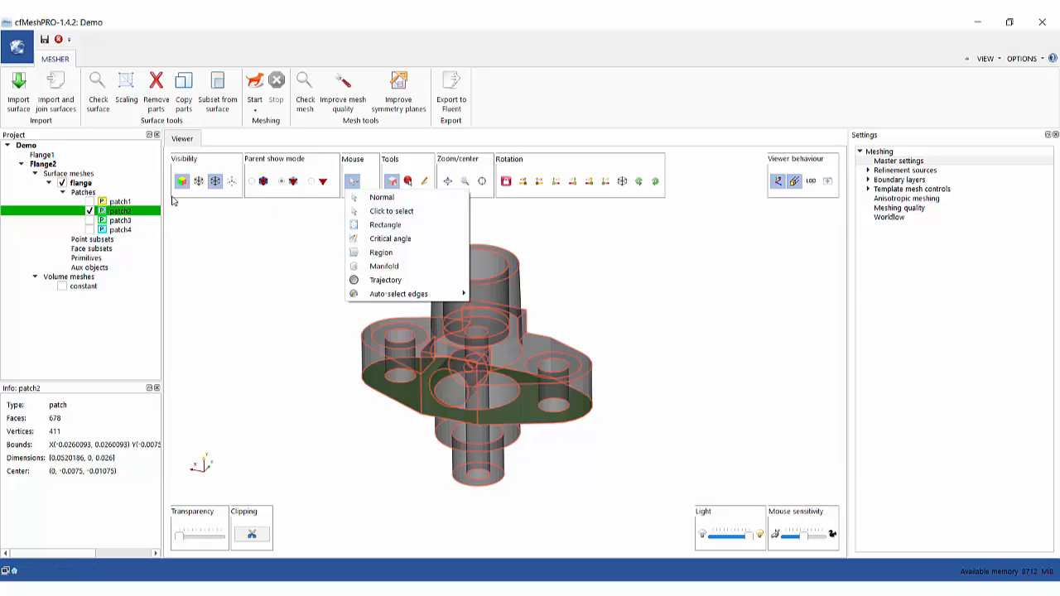
# Turn off patch2's display and pick a single facet on the flange's upper cylinder with Click to select.
pyautogui.click(89, 211)
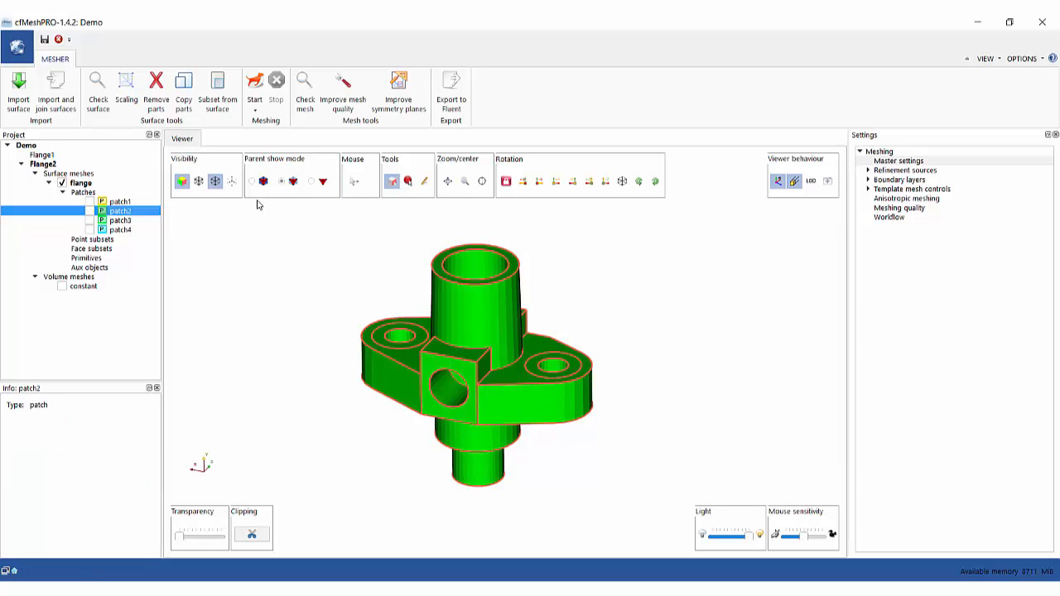
pyautogui.click(353, 180)
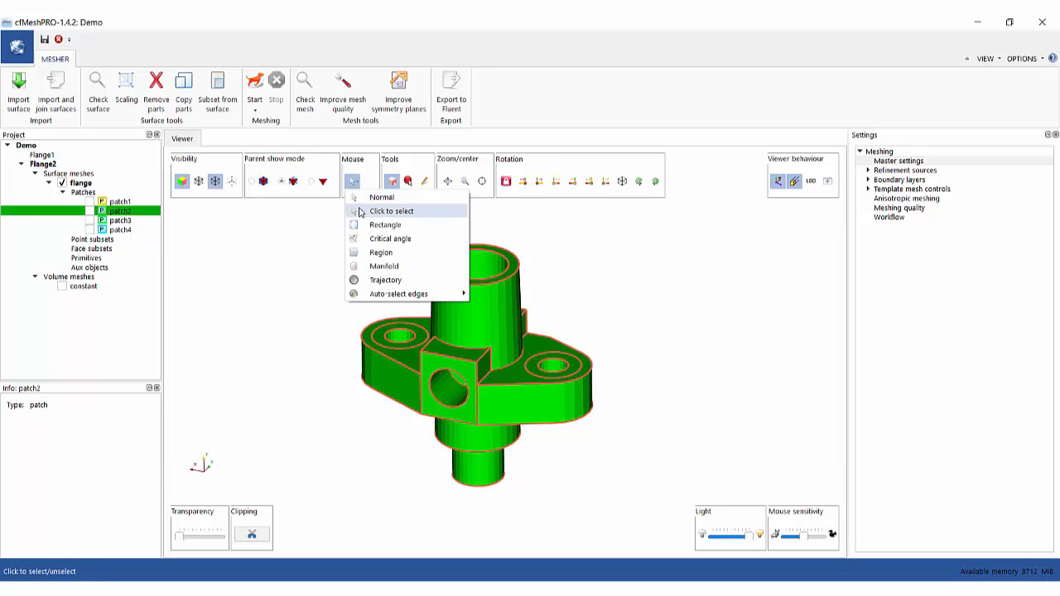
pyautogui.click(389, 212)
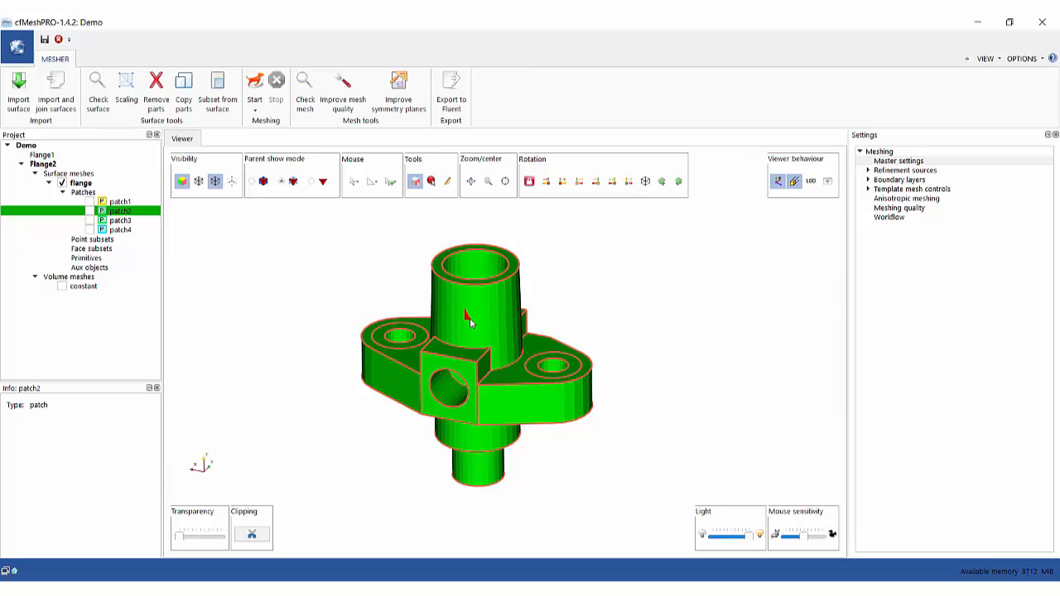
# Examine the face selection methods, selector behaviours and the options for adding the picked facet to a patch.
pyautogui.rightClick(467, 319)
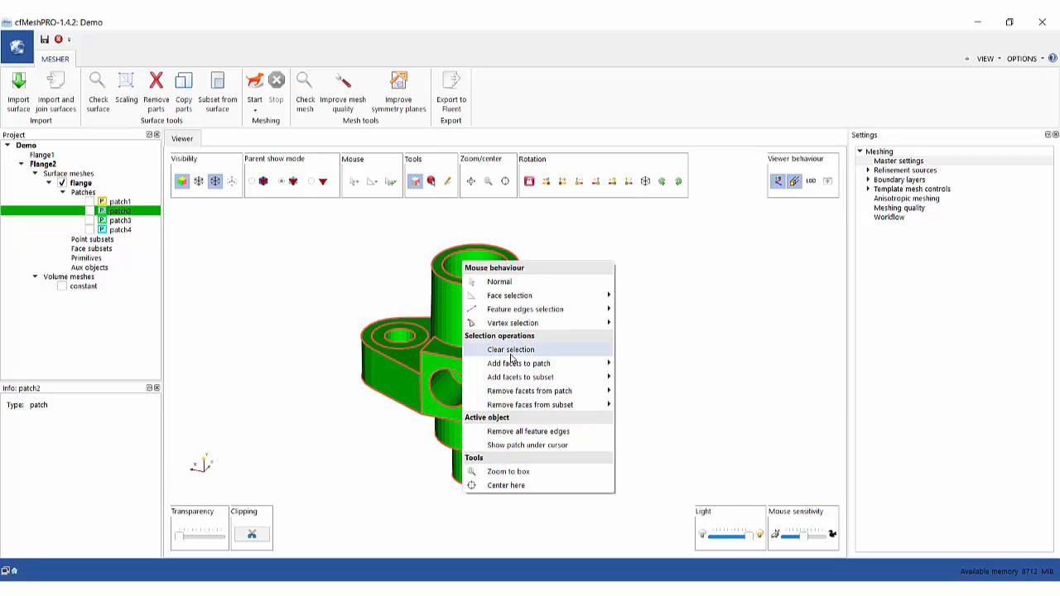
pyautogui.moveTo(518, 300)
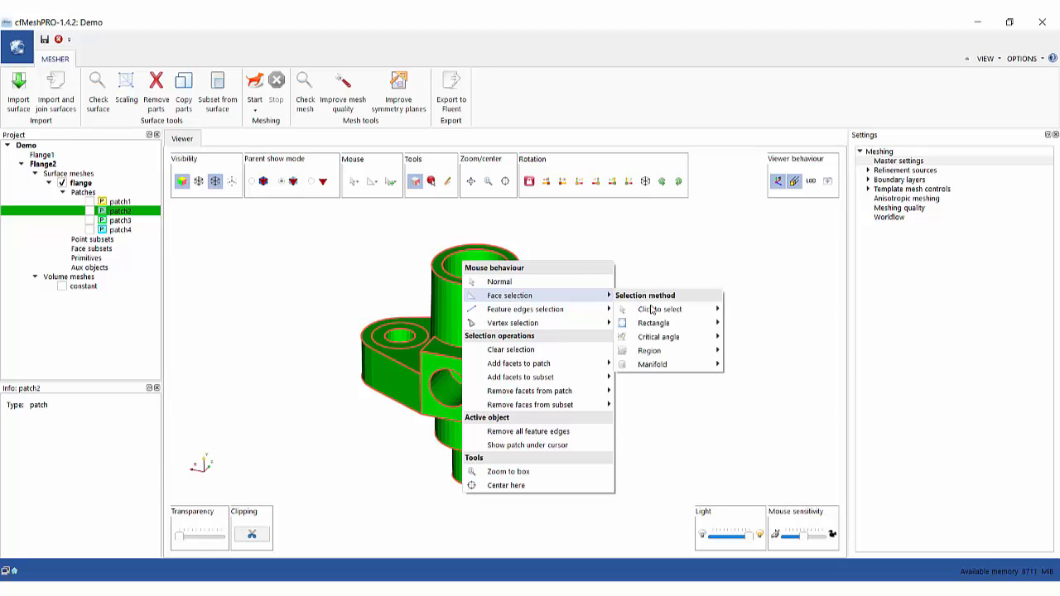
pyautogui.moveTo(662, 312)
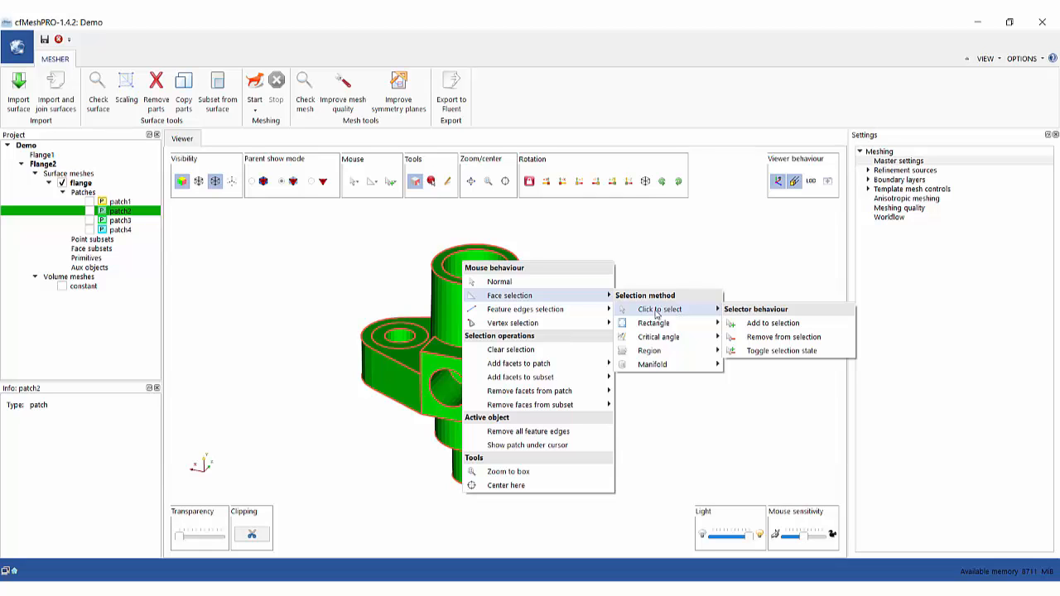
pyautogui.moveTo(531, 370)
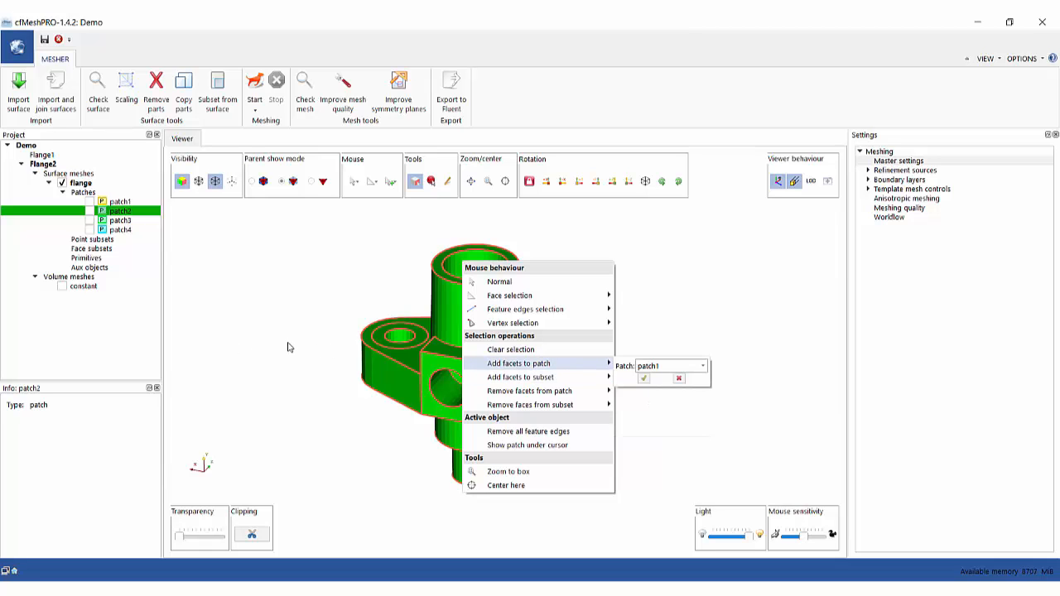
pyautogui.moveTo(285, 347)
pyautogui.mouseDown()
pyautogui.moveTo(302, 306)
pyautogui.moveTo(303, 341)
pyautogui.mouseUp()
# Return the mouse behaviour to Normal and check which options remain available on the flange without a selection.
pyautogui.rightClick(479, 249)
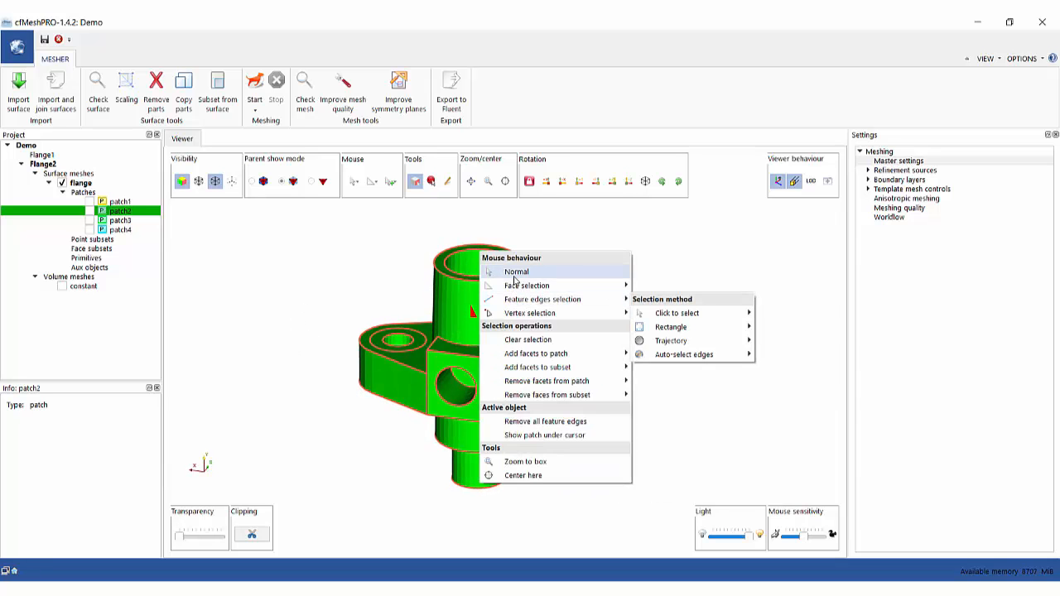
pyautogui.click(517, 281)
pyautogui.moveTo(577, 310); pyautogui.dragTo(488, 305)
pyautogui.rightClick(488, 305)
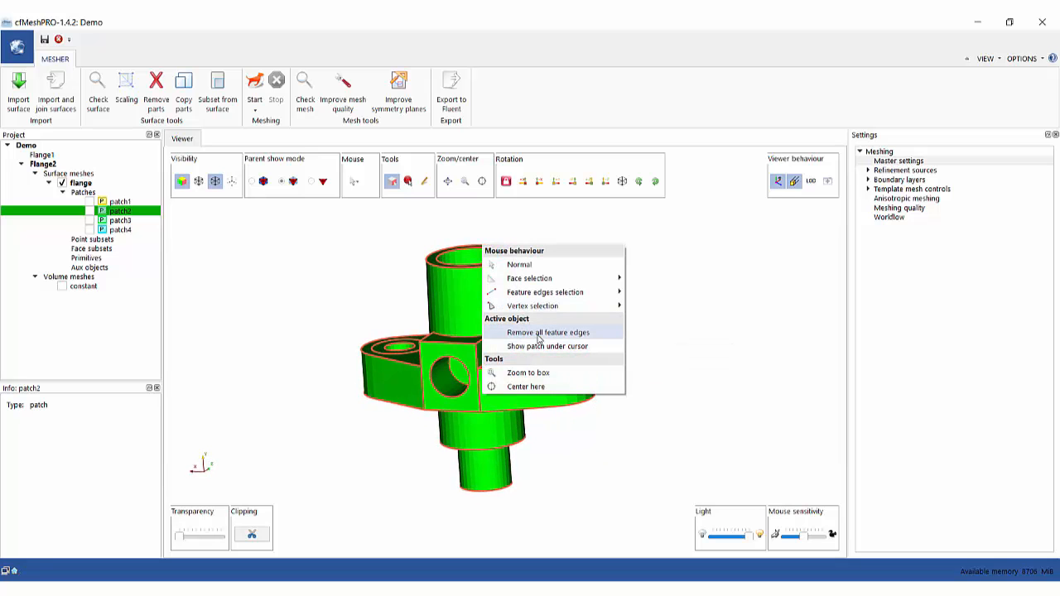
pyautogui.click(289, 280)
pyautogui.moveTo(309, 316); pyautogui.dragTo(314, 307)
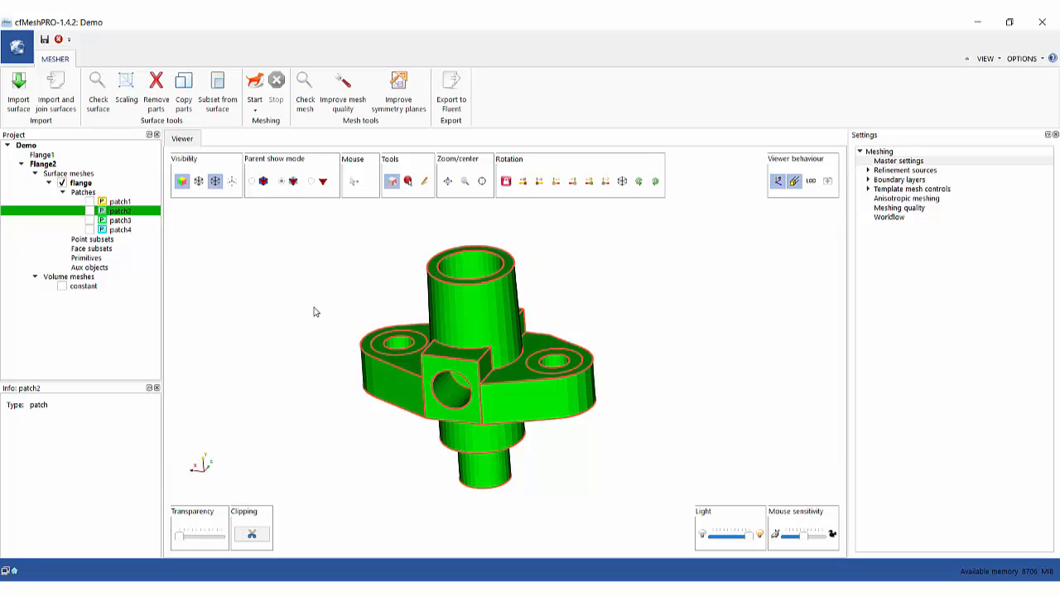
# Add the faces around the upper cylinder to the selection with the Rectangle method, and return to Normal mouse behaviour.
pyautogui.rightClick(441, 295)
pyautogui.moveTo(475, 277)
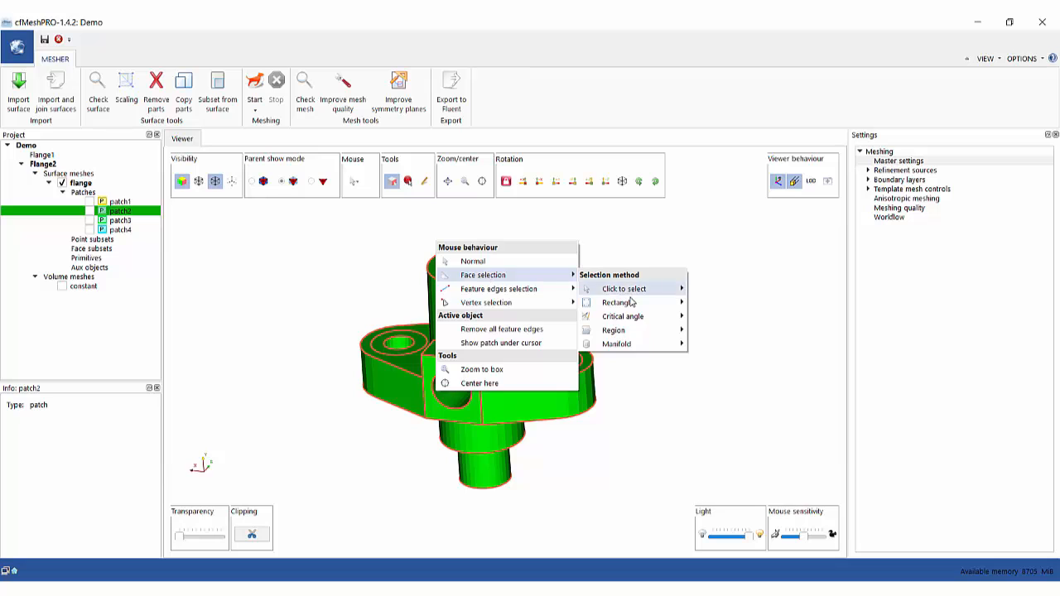
pyautogui.moveTo(632, 303)
pyautogui.click(714, 315)
pyautogui.moveTo(364, 279); pyautogui.dragTo(555, 340)
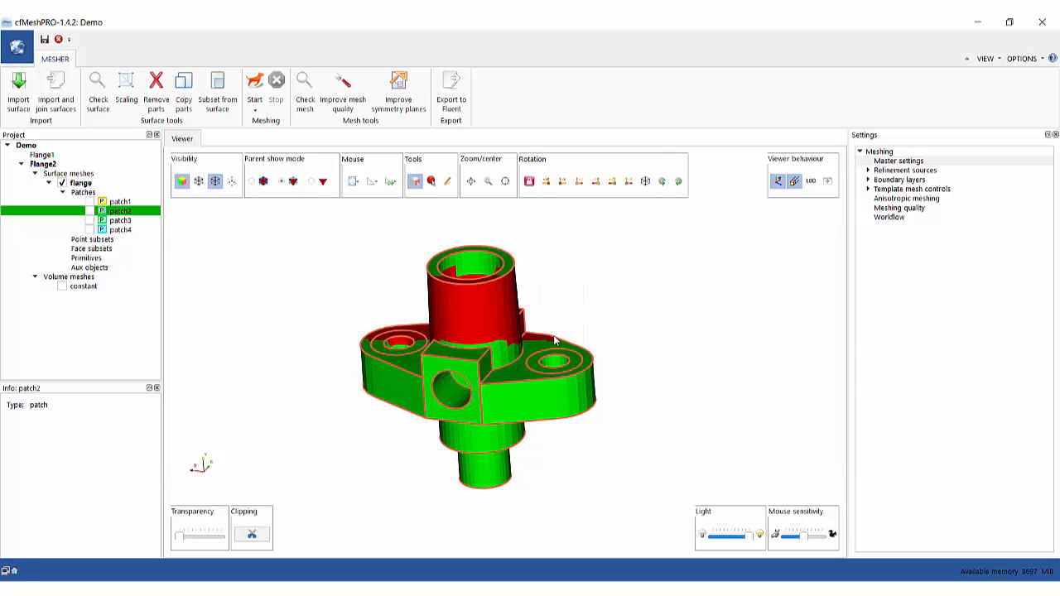
pyautogui.rightClick(476, 319)
pyautogui.click(501, 280)
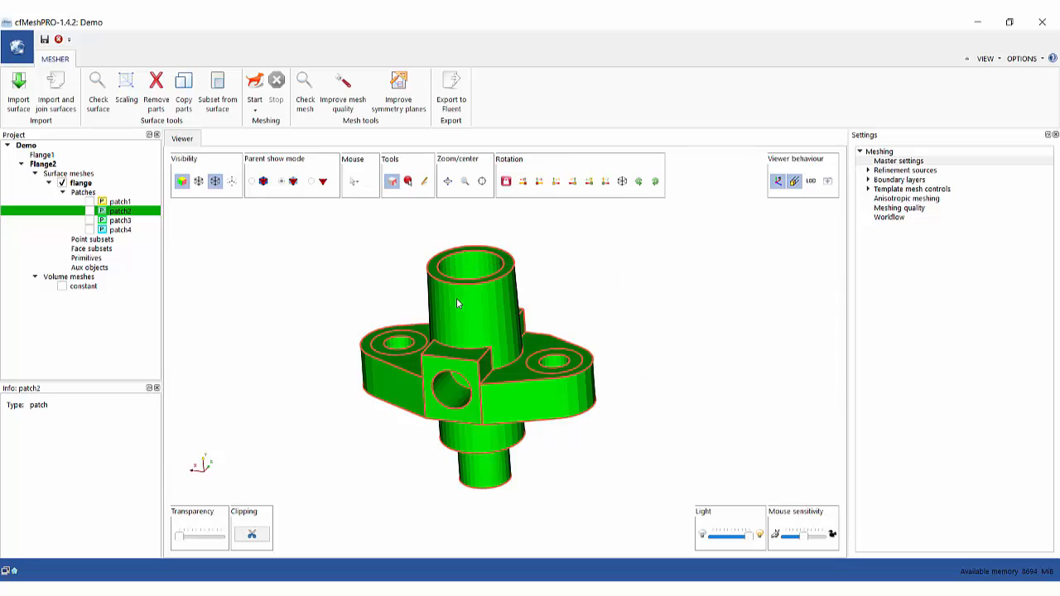
# Add the flange plate's upper planar face to the selection using the Critical angle method with an angle of 1.
pyautogui.rightClick(453, 304)
pyautogui.moveTo(497, 277)
pyautogui.moveTo(627, 306)
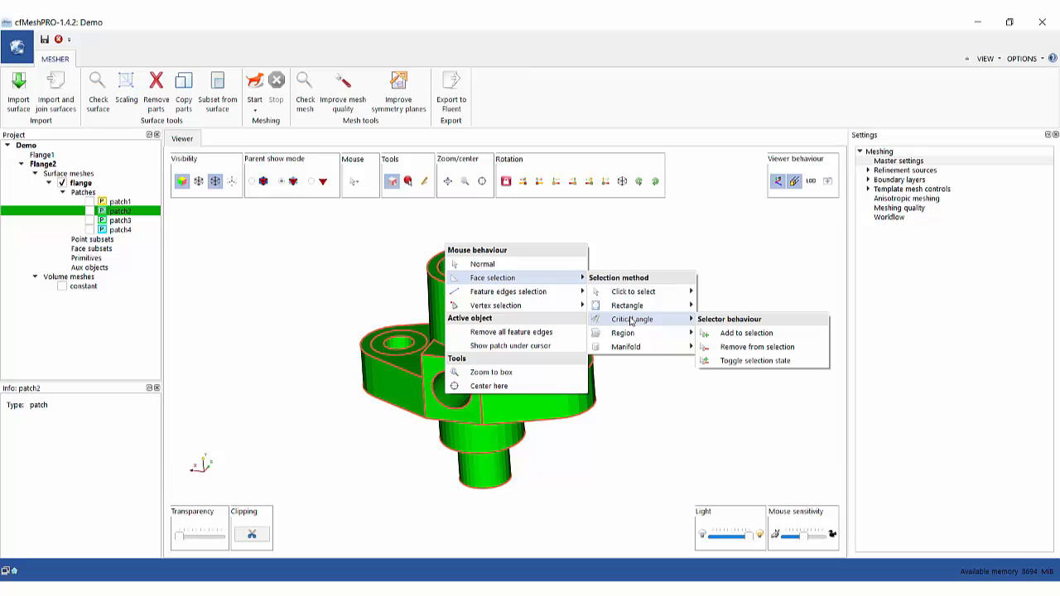
pyautogui.click(754, 335)
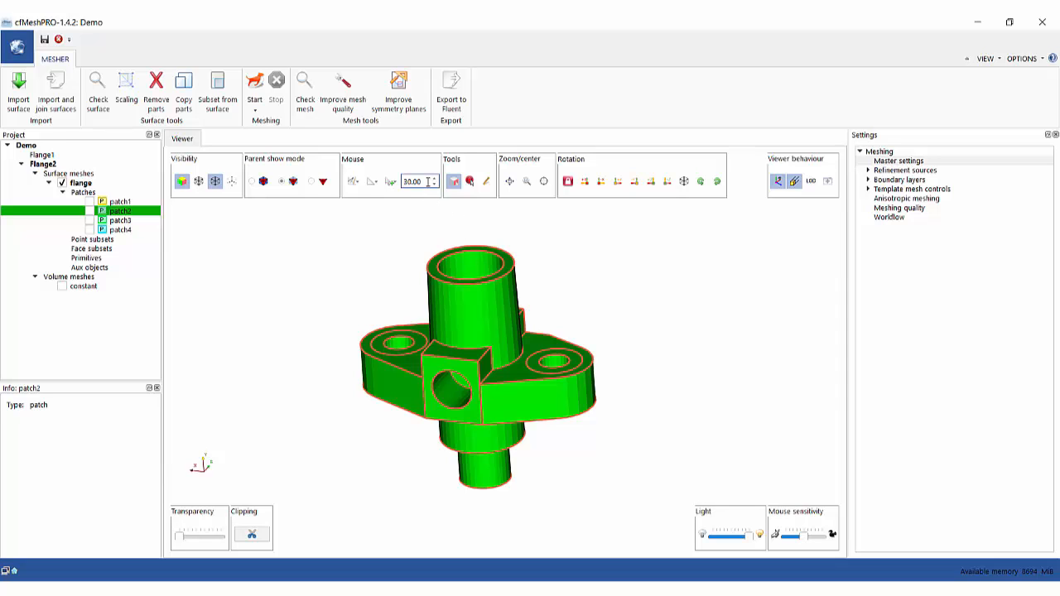
pyautogui.moveTo(428, 182); pyautogui.dragTo(402, 187)
pyautogui.write('1')
pyautogui.moveTo(602, 291); pyautogui.dragTo(601, 313)
pyautogui.click(534, 339)
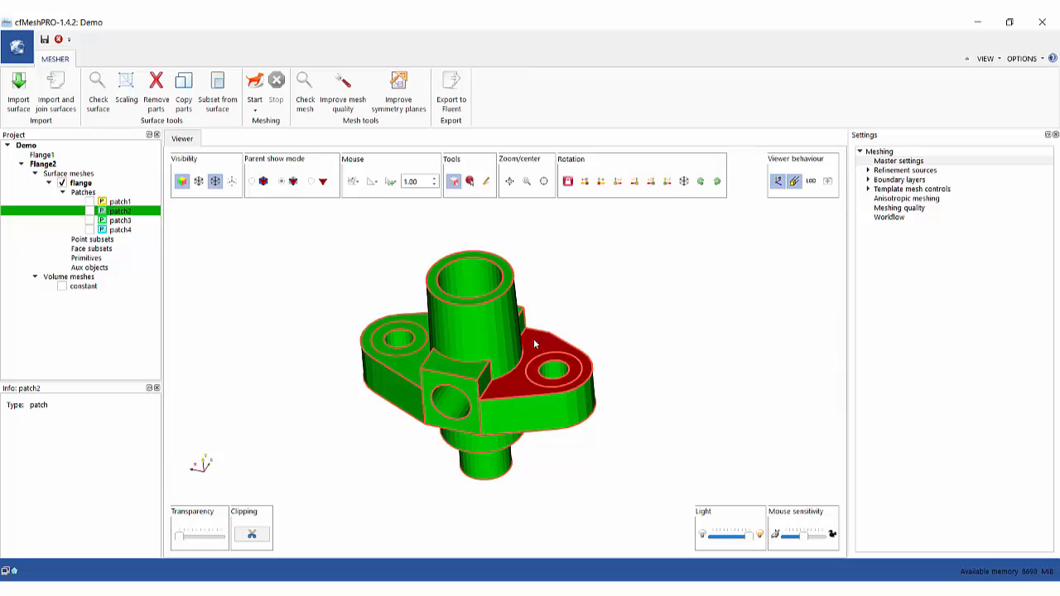
# Add the upper cylinder's outer wall to the selection with a critical angle of 30, and return to Normal mouse behaviour.
pyautogui.doubleClick(421, 184)
pyautogui.write('3')
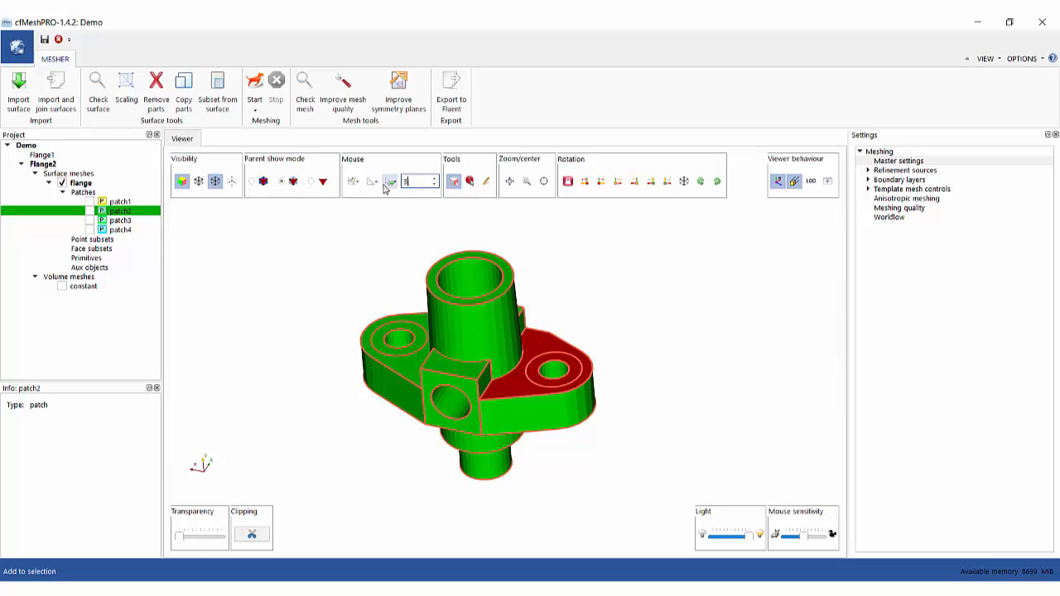
pyautogui.write('0')
pyautogui.click(499, 340)
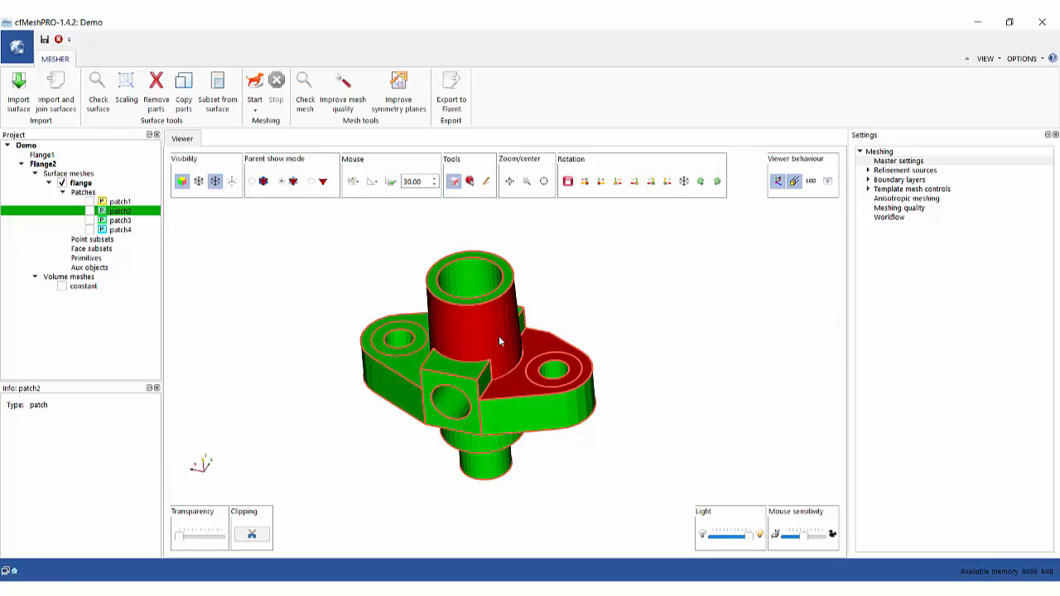
pyautogui.rightClick(499, 335)
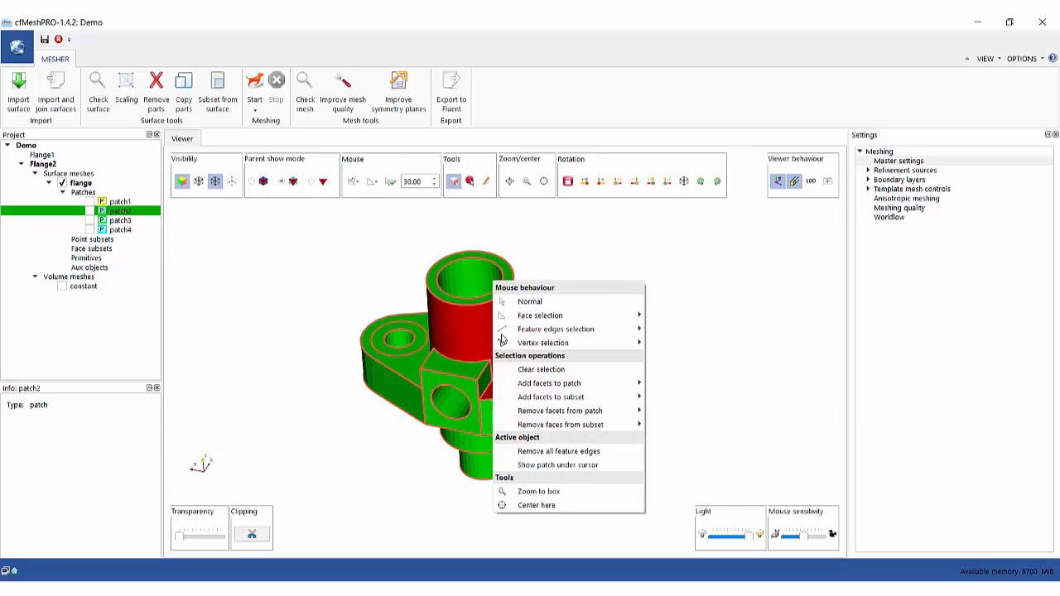
pyautogui.click(517, 301)
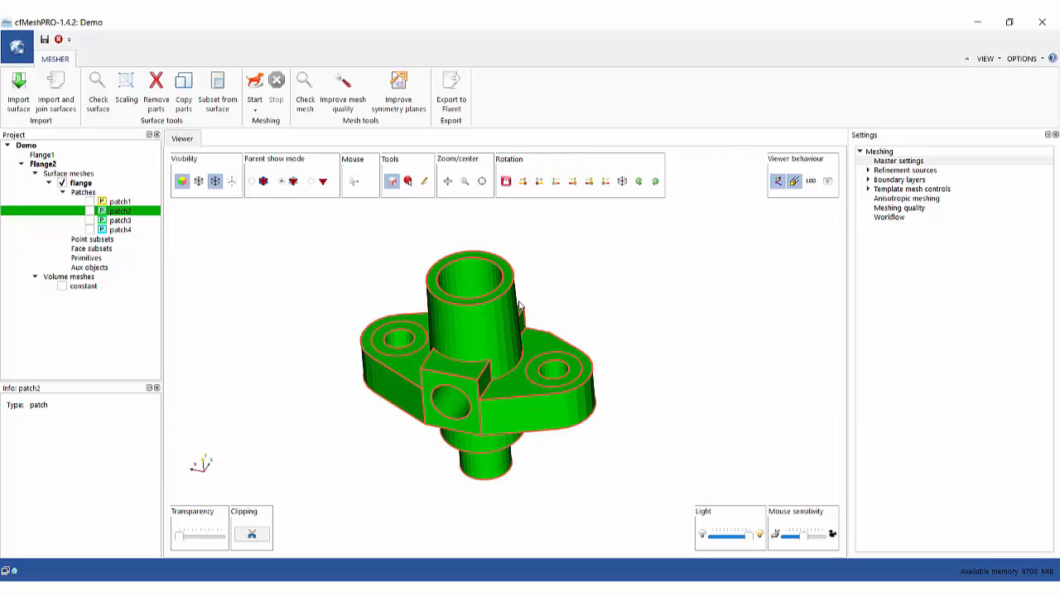
# Select a line of edges along the upper cylinder's outer wall with the Trajectory feature-edge method in Add to selection mode, and return to Normal mouse behaviour.
pyautogui.rightClick(457, 286)
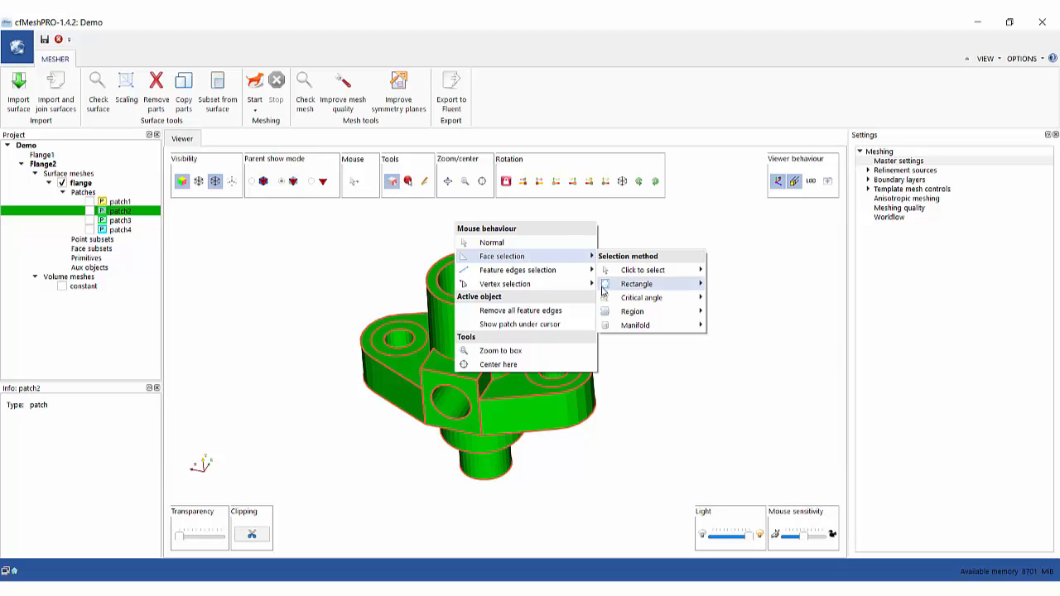
pyautogui.moveTo(634, 326)
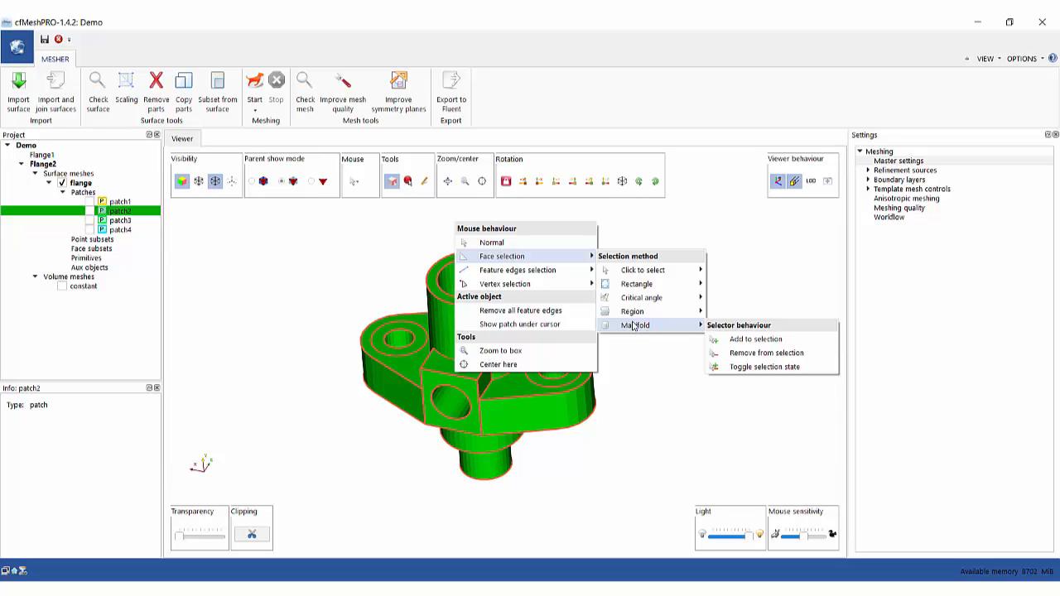
pyautogui.moveTo(563, 273)
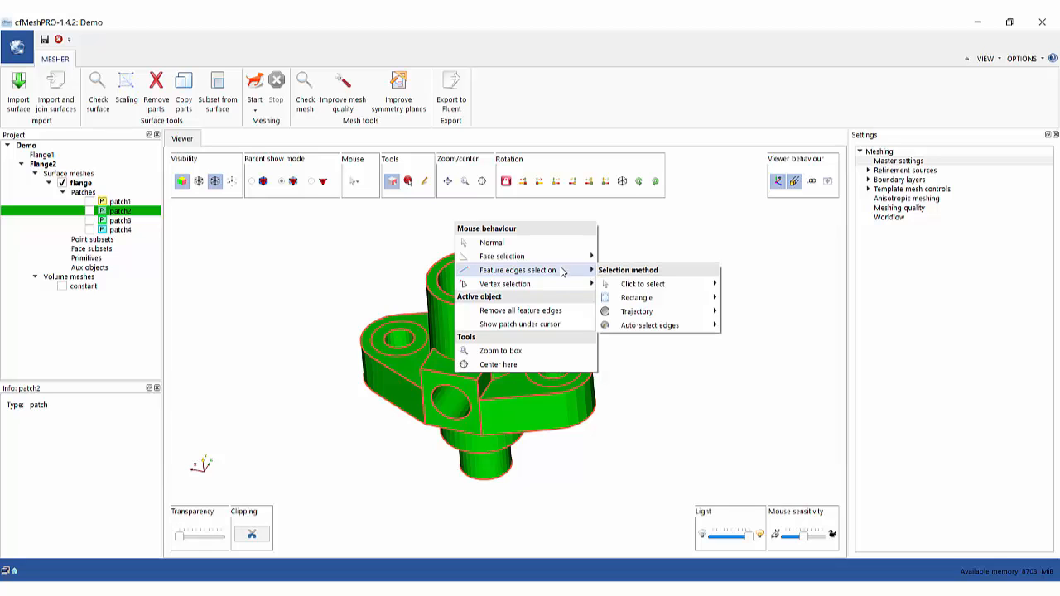
pyautogui.moveTo(679, 312)
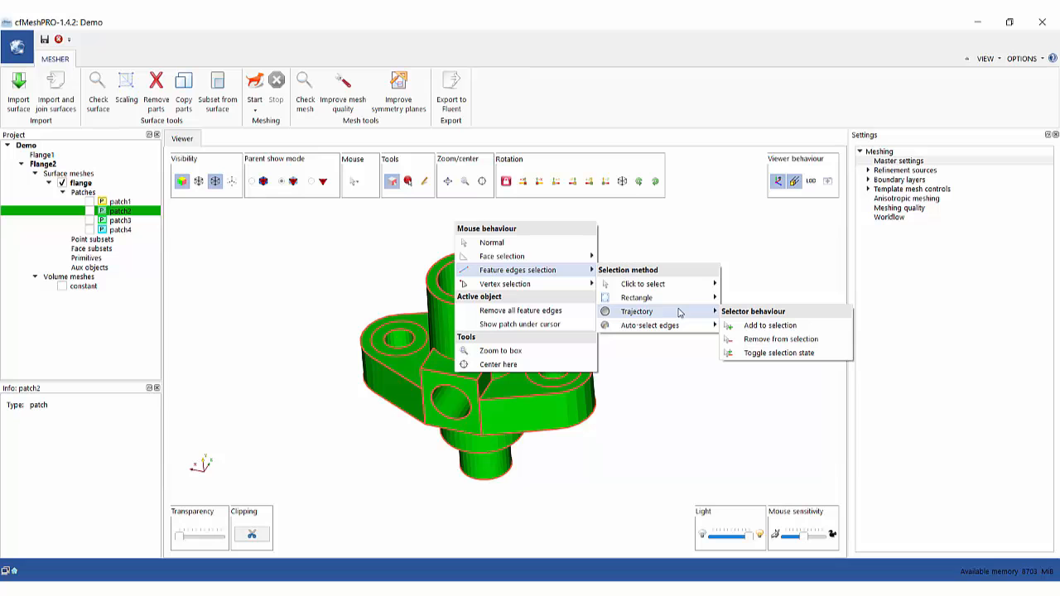
pyautogui.click(763, 328)
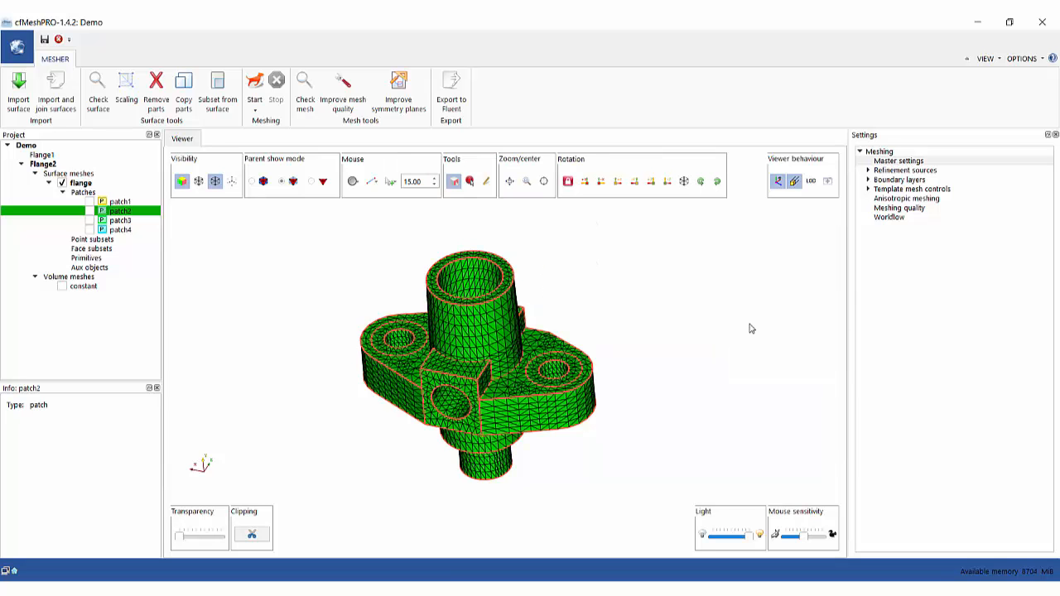
pyautogui.scroll(2, 494, 322)
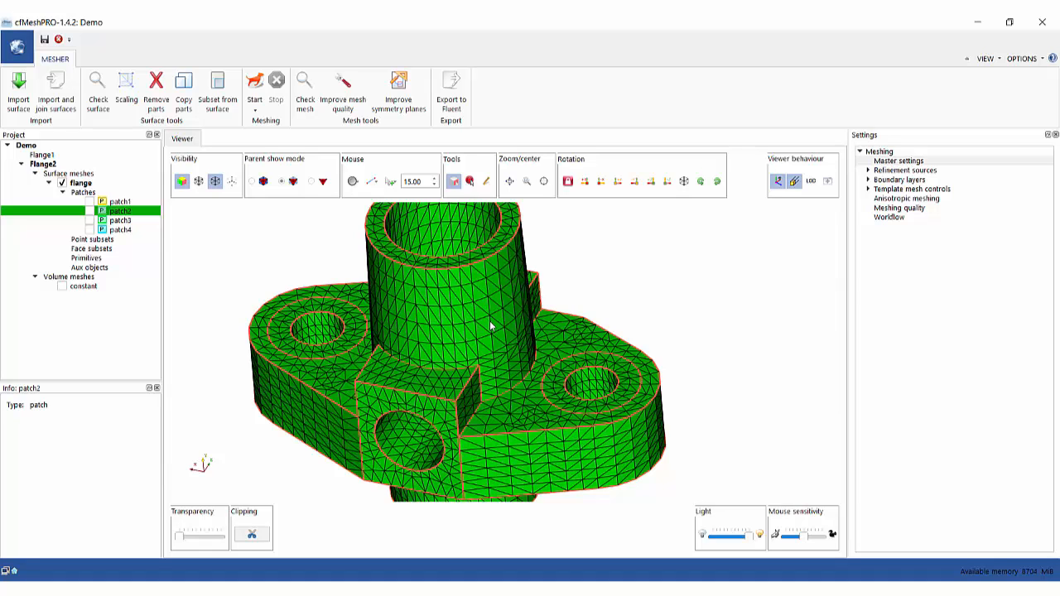
pyautogui.click(491, 329)
pyautogui.rightClick(491, 328)
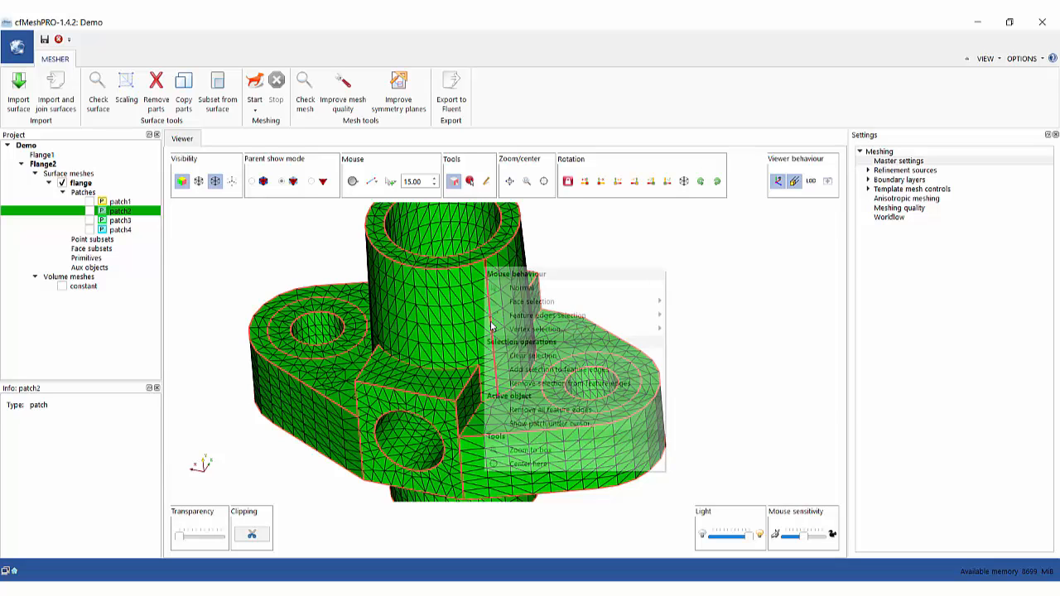
pyautogui.click(579, 290)
# Review the Auto-select edges options offered for feature edge selection on the flange.
pyautogui.moveTo(654, 343); pyautogui.dragTo(466, 283)
pyautogui.rightClick(461, 229)
pyautogui.moveTo(520, 285)
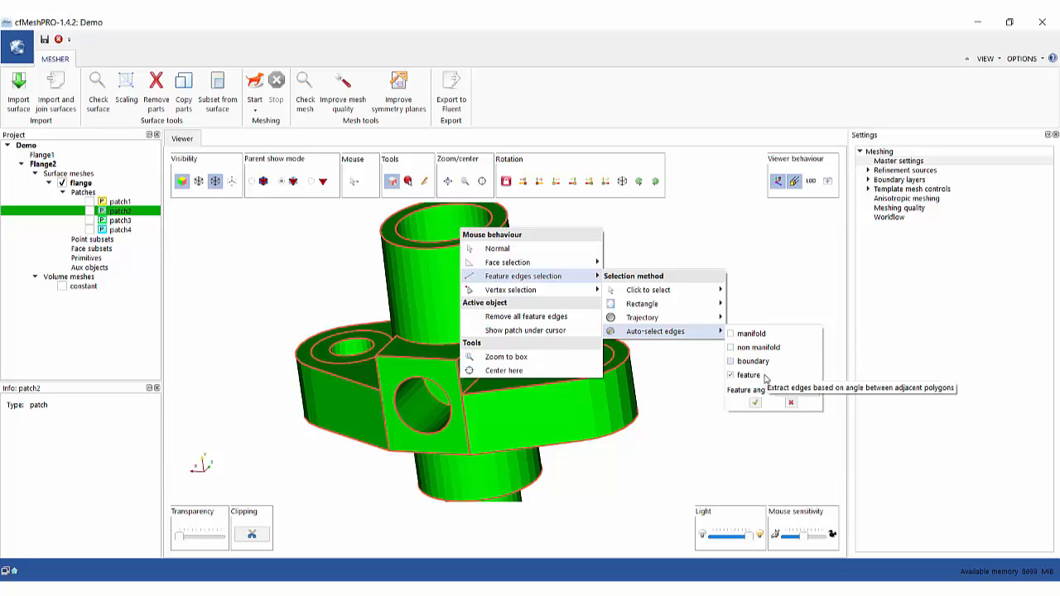
pyautogui.click(772, 417)
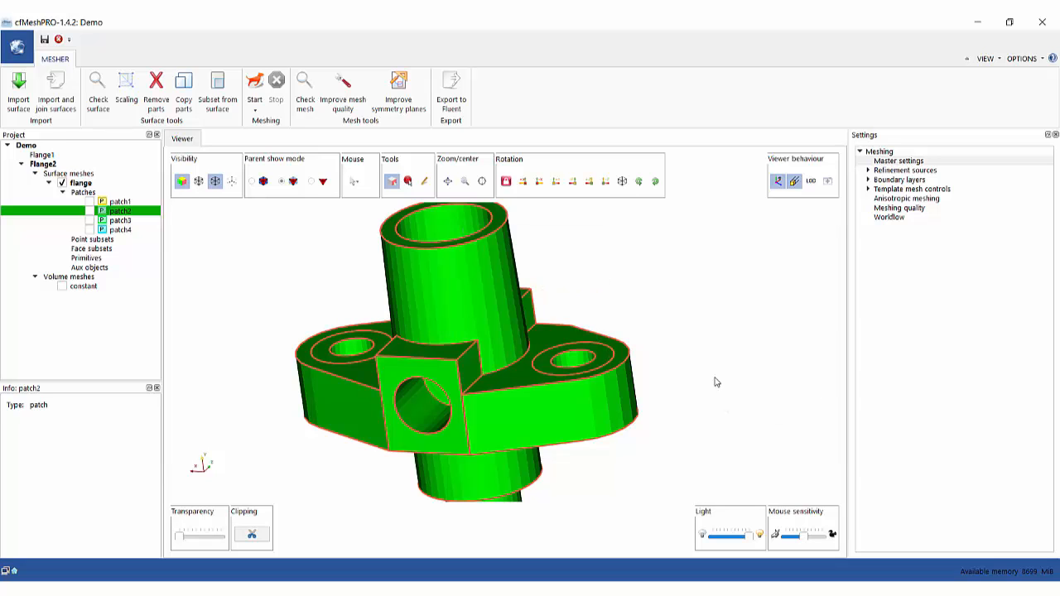
pyautogui.scroll(-2, 651, 323)
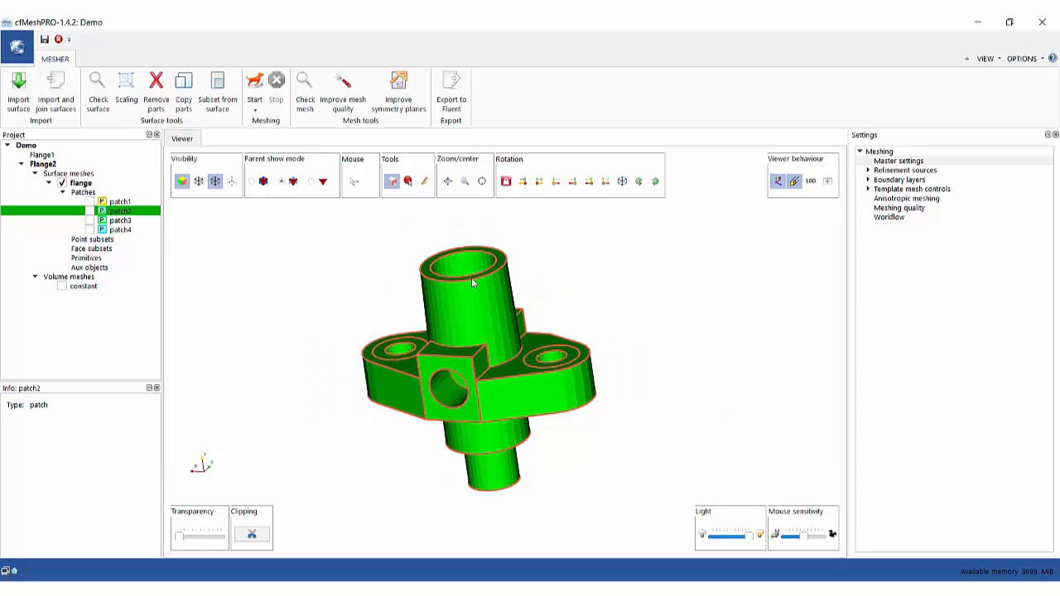
# Toggle the display of the flange's feature edges off and back on.
pyautogui.click(216, 181)
pyautogui.click(216, 181)
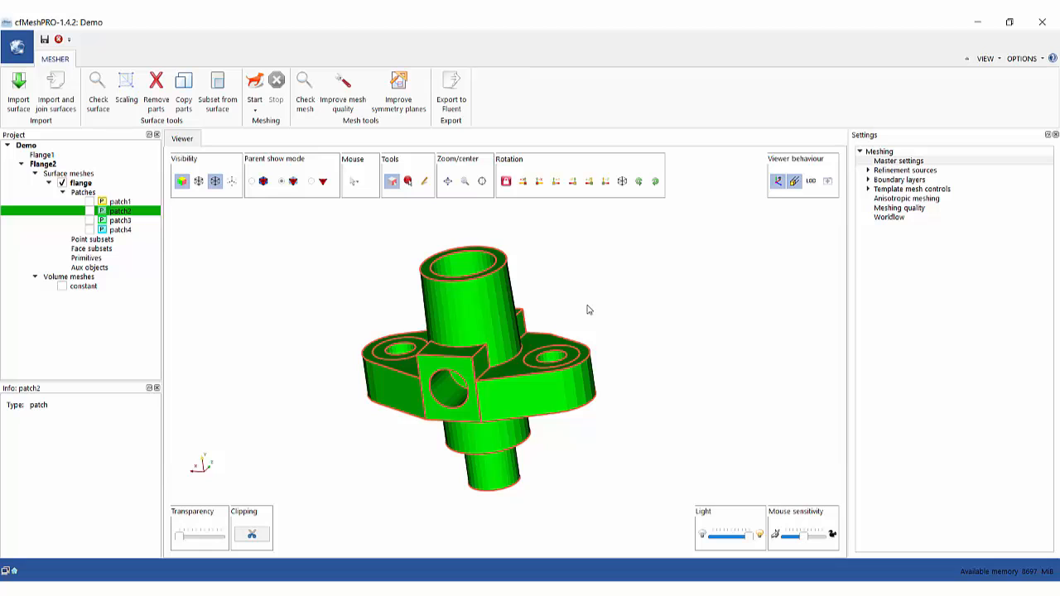
pyautogui.click(392, 184)
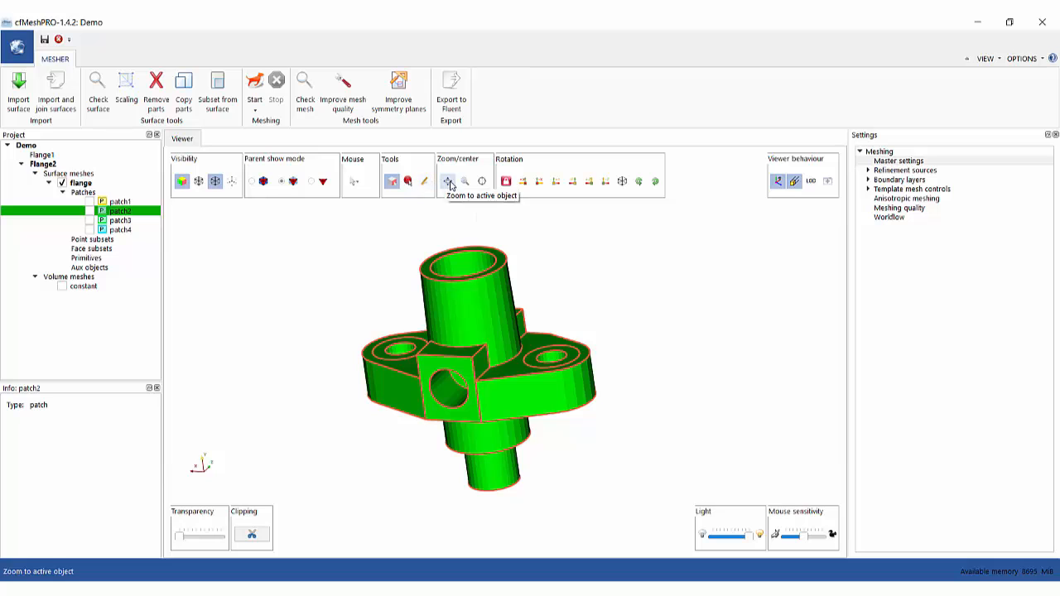
# Zoom to a box around the junction of the side block and upper cylinder, and zoom back to the active object.
pyautogui.click(483, 184)
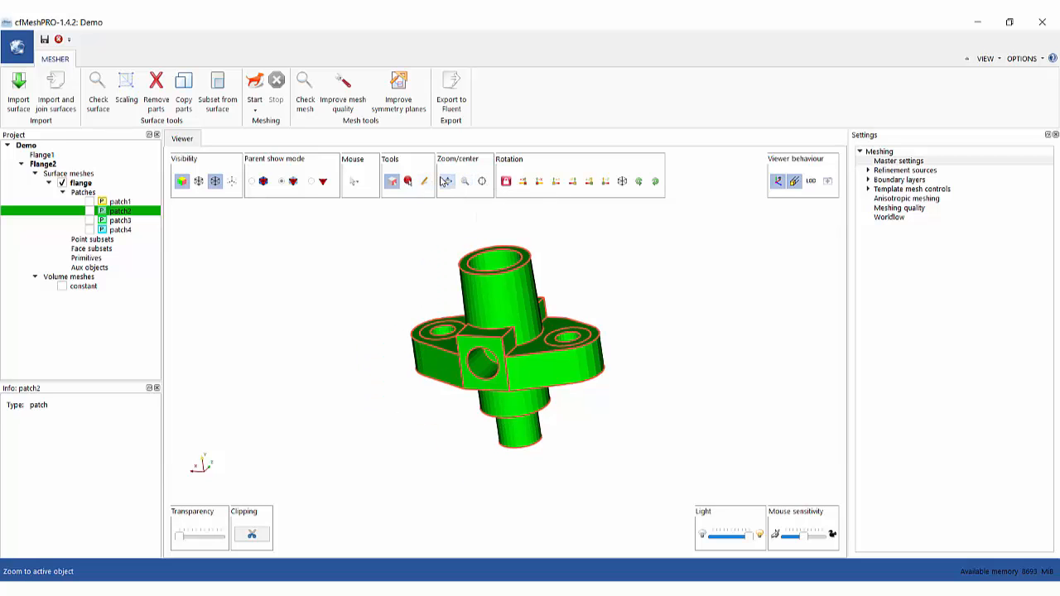
pyautogui.click(464, 180)
pyautogui.moveTo(474, 305); pyautogui.dragTo(555, 362)
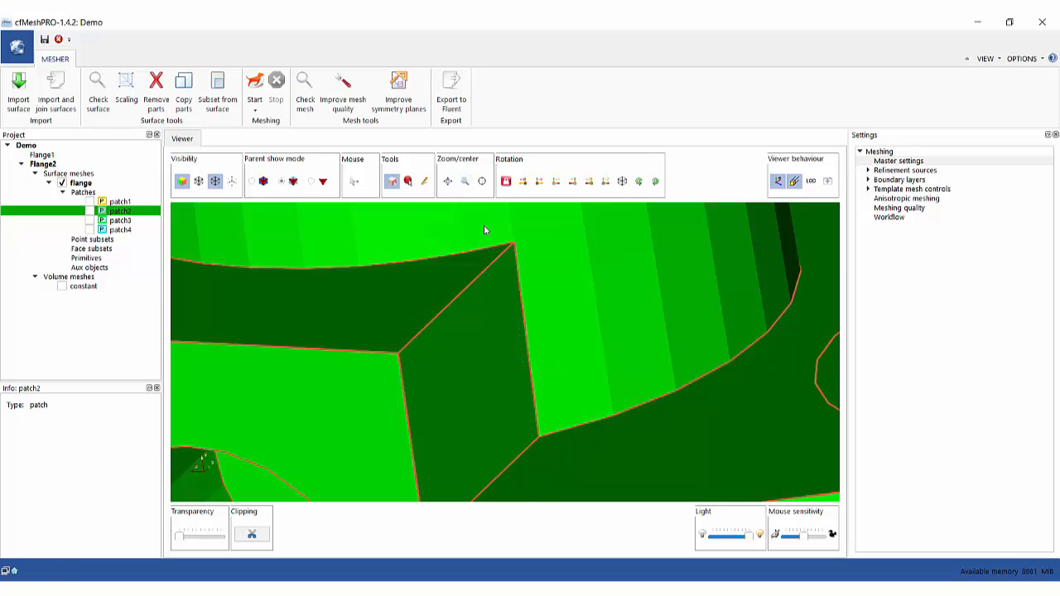
pyautogui.click(447, 180)
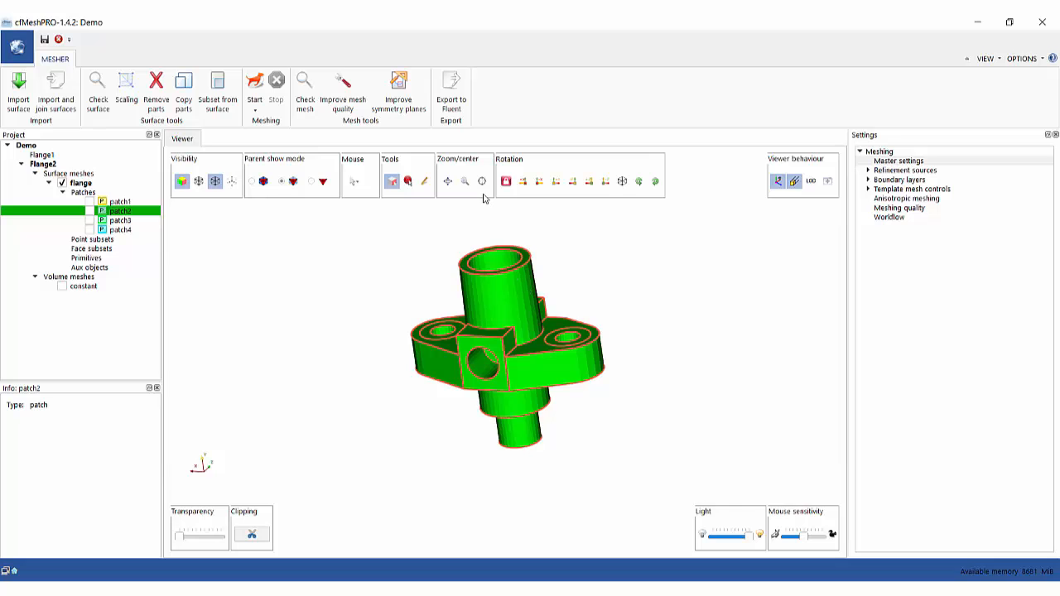
pyautogui.moveTo(548, 264); pyautogui.dragTo(603, 252)
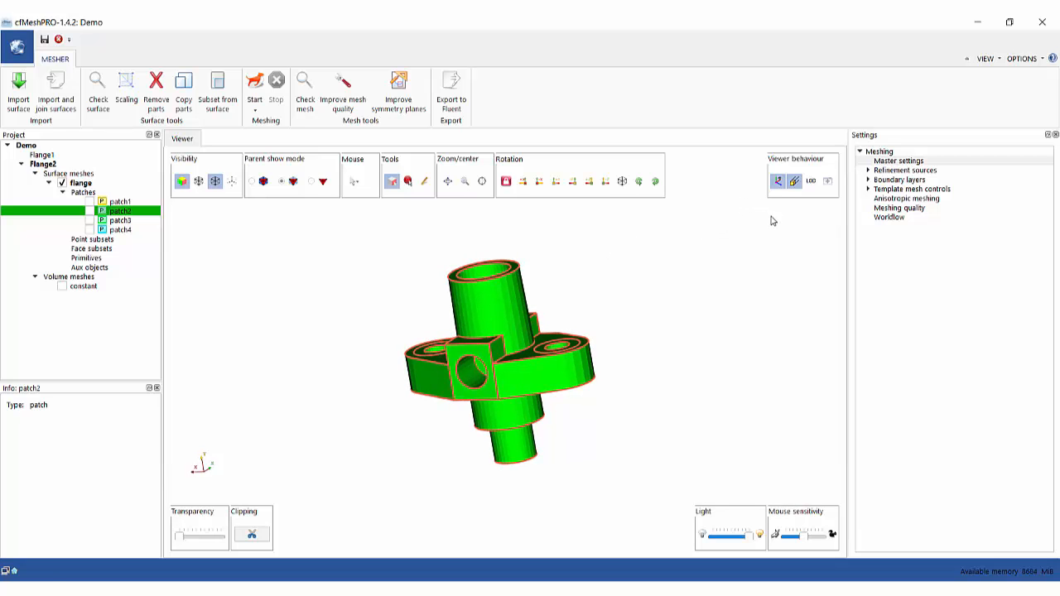
# Toggle the orientation axes and the adjacent viewer behaviour option, and try rotating the flange with Level of detail switched on.
pyautogui.click(776, 181)
pyautogui.click(777, 182)
pyautogui.moveTo(698, 310); pyautogui.dragTo(669, 326)
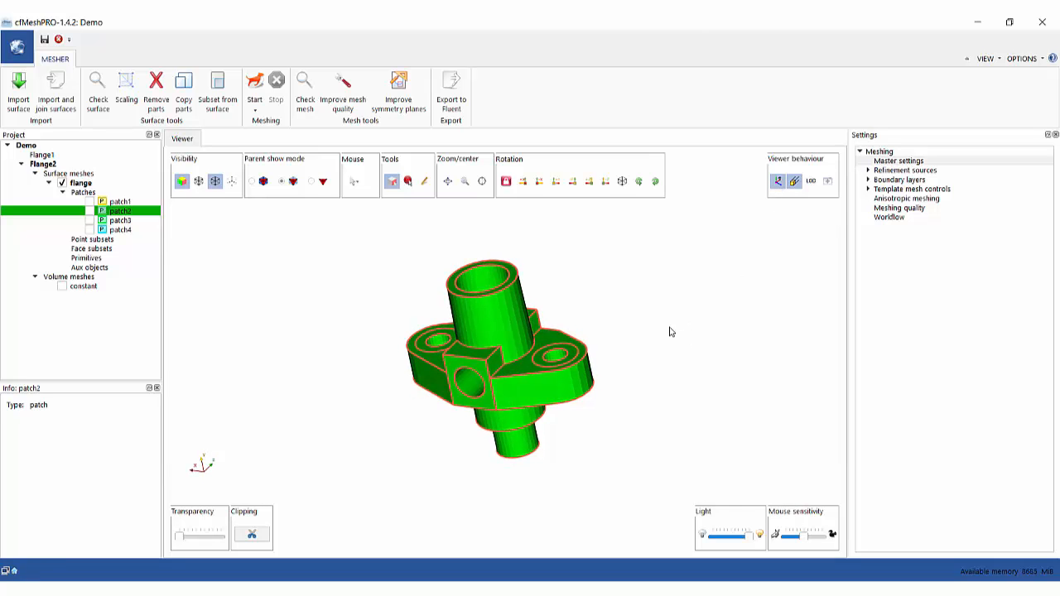
pyautogui.click(794, 182)
pyautogui.click(794, 182)
pyautogui.click(813, 182)
pyautogui.moveTo(700, 300); pyautogui.dragTo(774, 230)
pyautogui.click(813, 182)
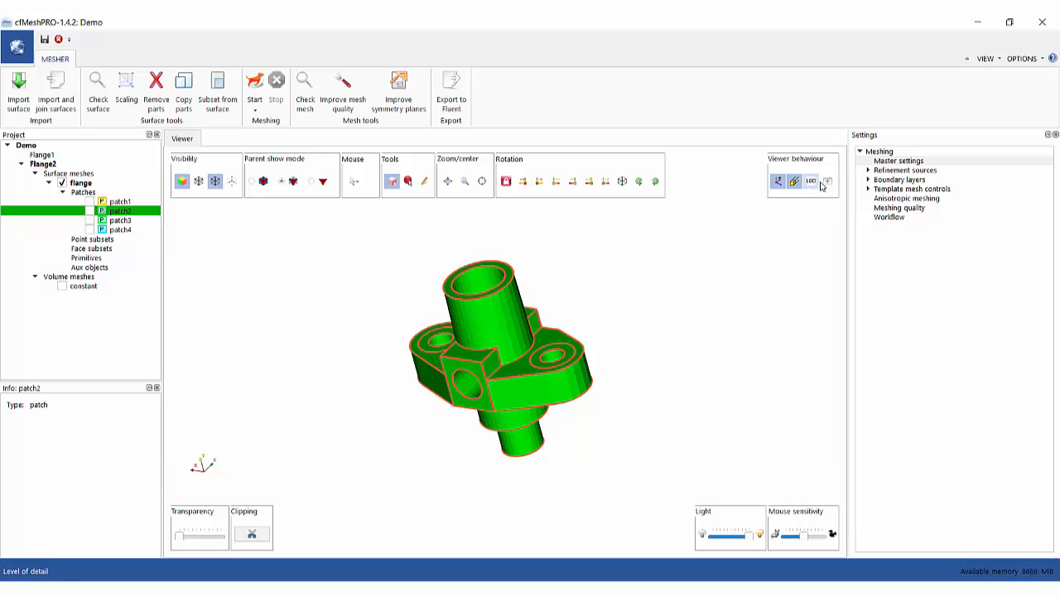
# Expand the viewer to full screen to inspect the flange, and restore the normal window layout.
pyautogui.click(828, 182)
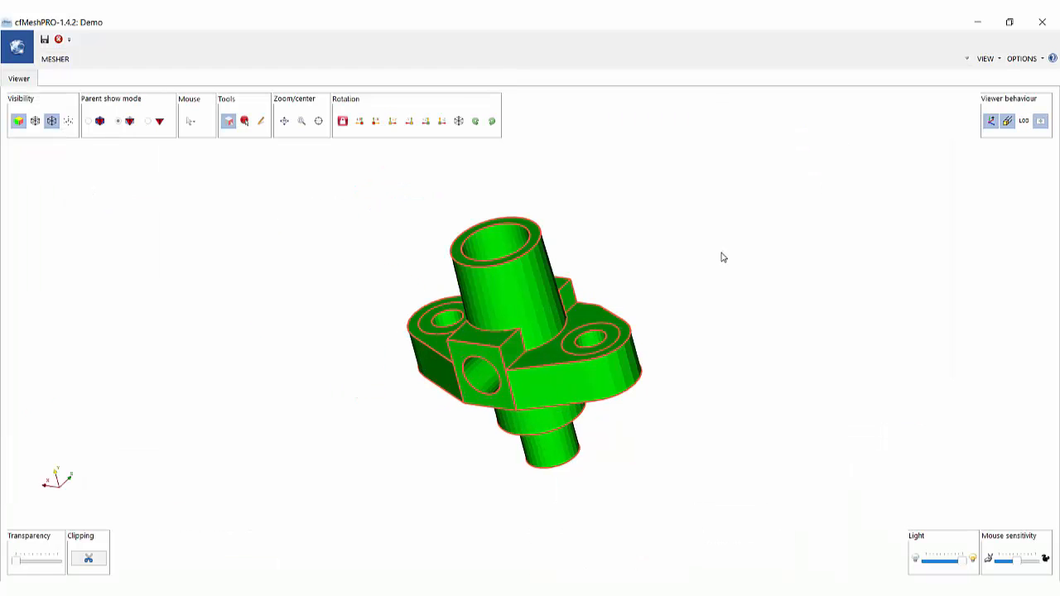
pyautogui.moveTo(722, 258); pyautogui.dragTo(688, 266)
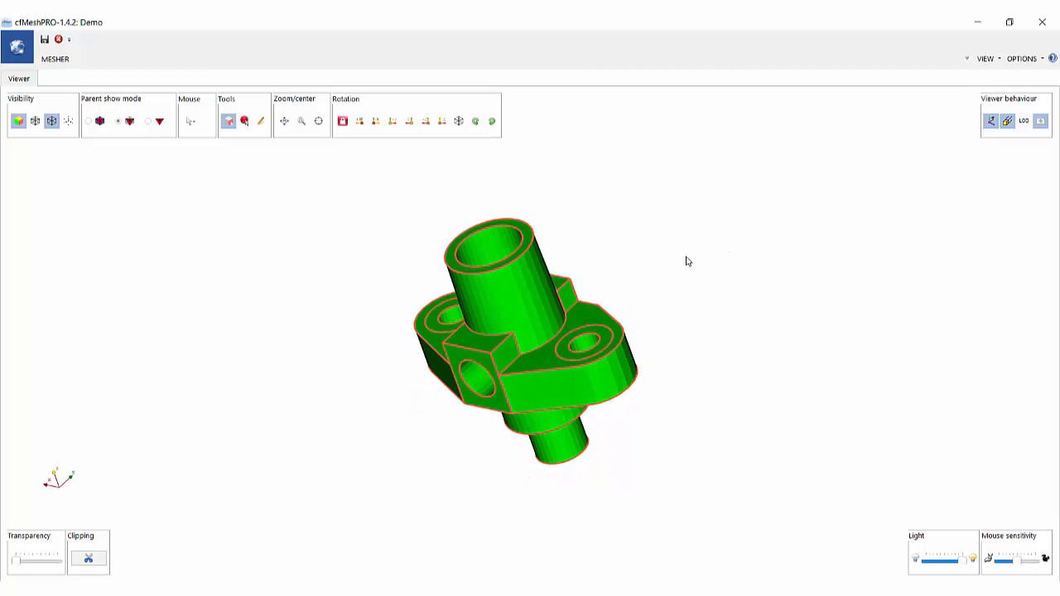
pyautogui.scroll(2, 684, 261)
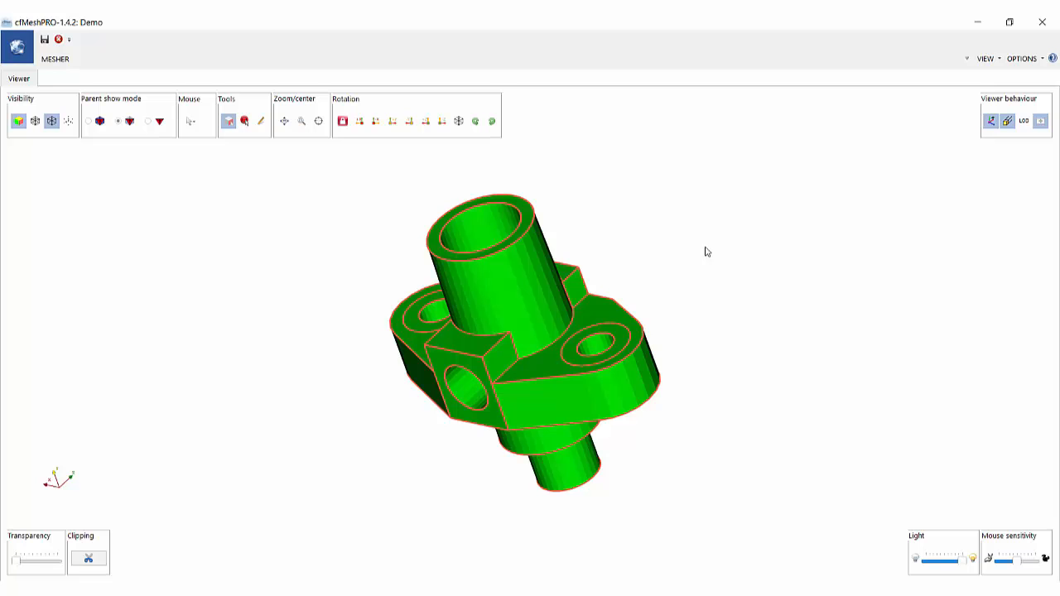
pyautogui.click(1041, 122)
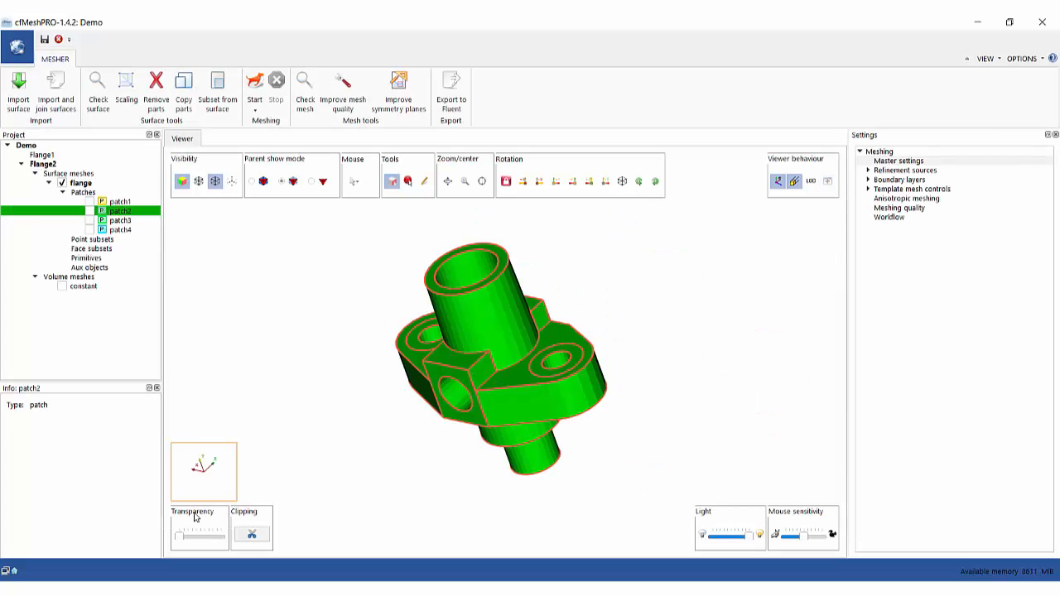
# Show patch2 within the flange and toggle the visibility of patch1.
pyautogui.moveTo(357, 428); pyautogui.dragTo(363, 414)
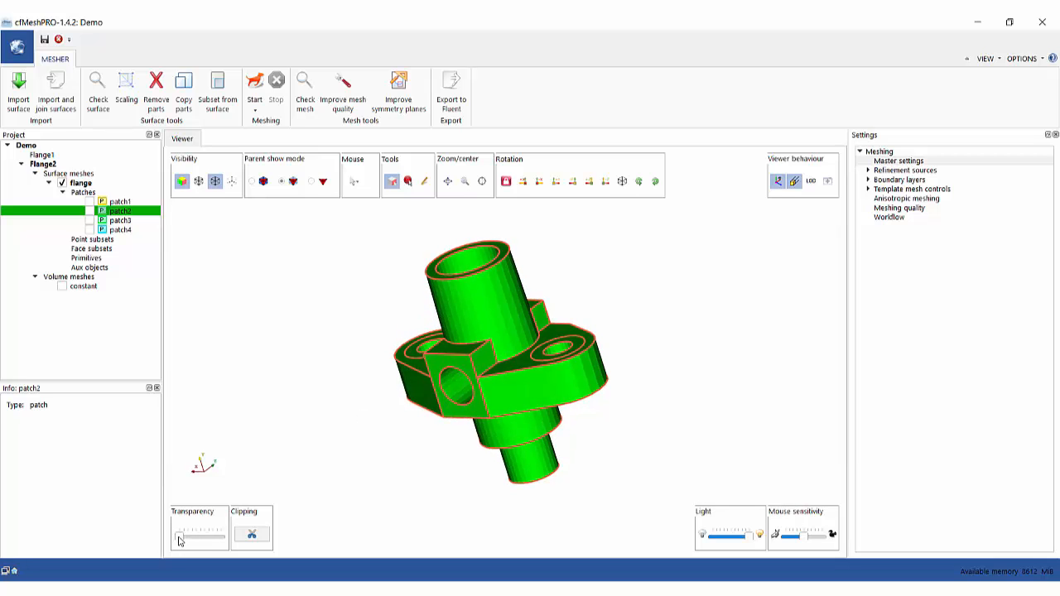
pyautogui.moveTo(335, 466); pyautogui.dragTo(338, 475)
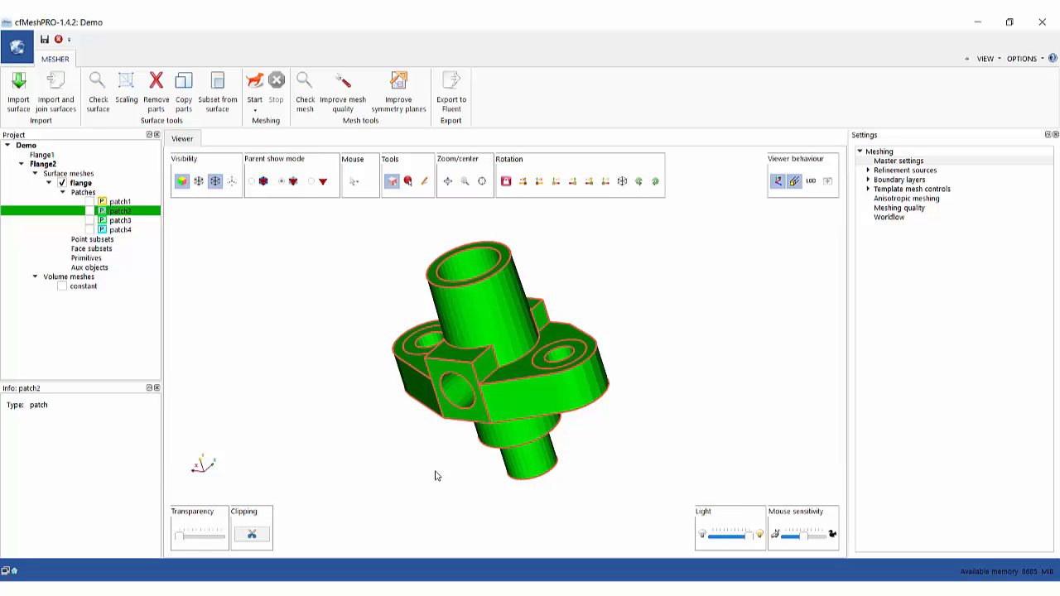
pyautogui.click(91, 211)
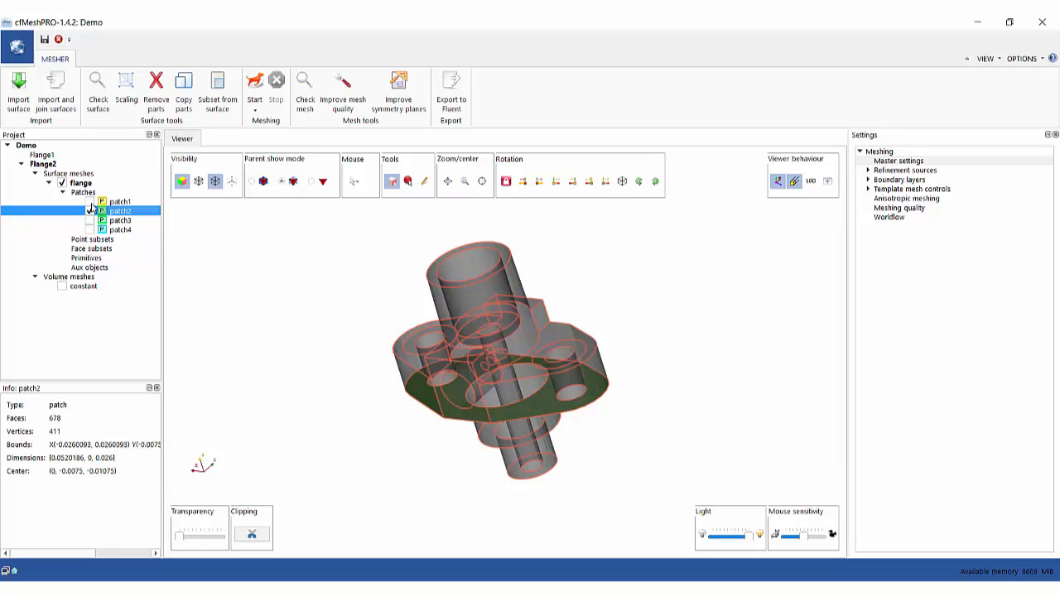
pyautogui.click(90, 203)
pyautogui.click(91, 207)
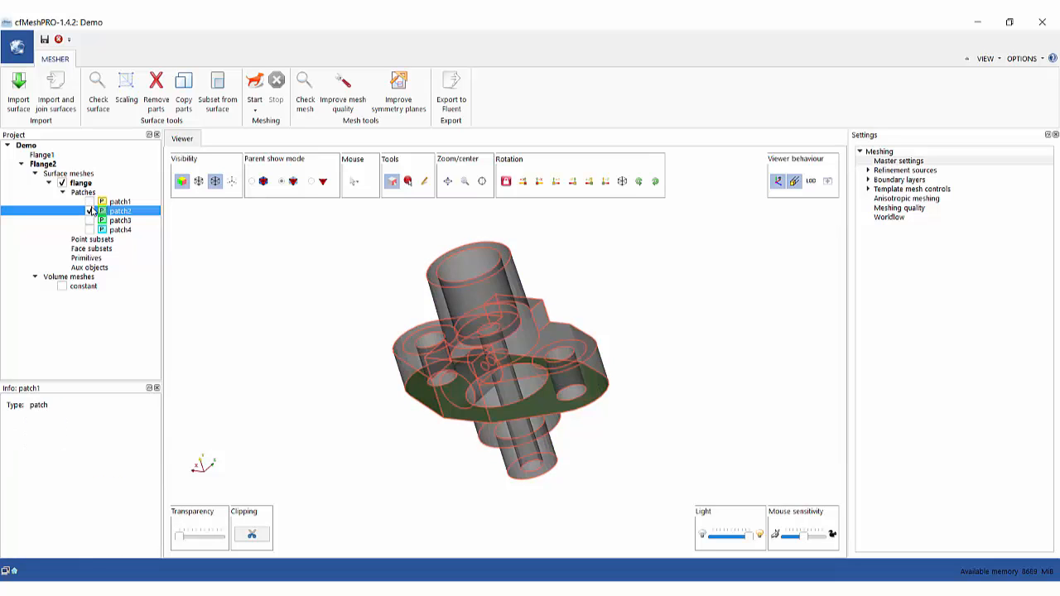
# Enable clipping and, after trying plane normals 0 1 0 and 0 0 -1, set the clipping plane normal to 1 0 0.
pyautogui.click(248, 532)
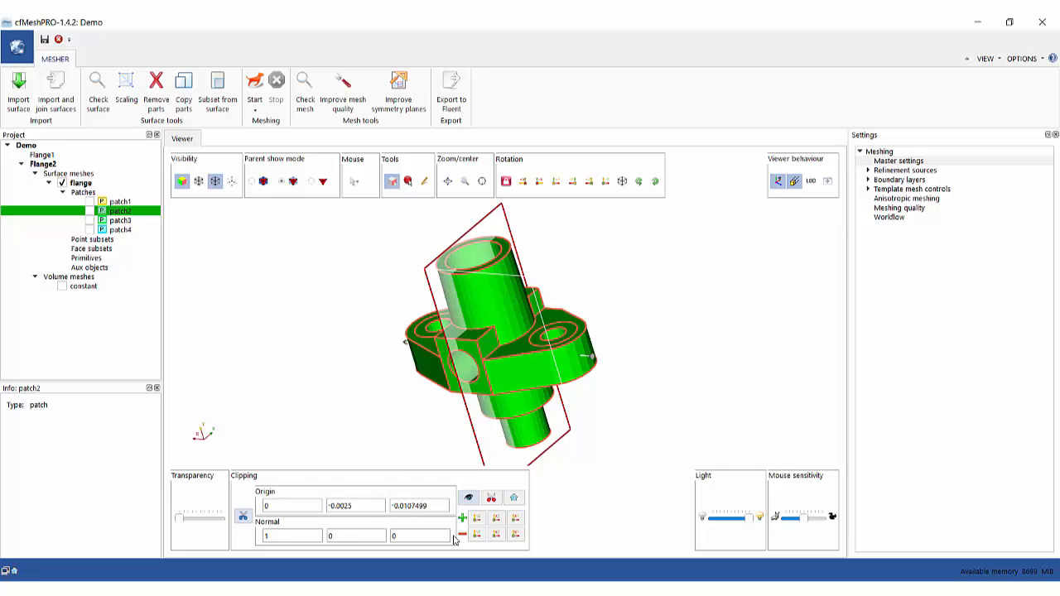
pyautogui.click(496, 517)
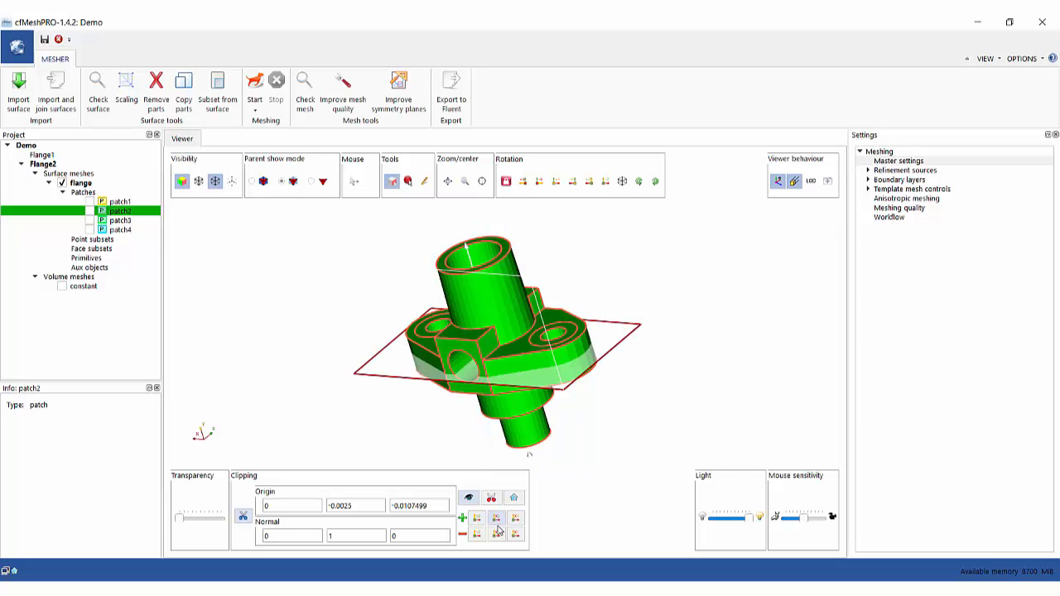
pyautogui.click(515, 535)
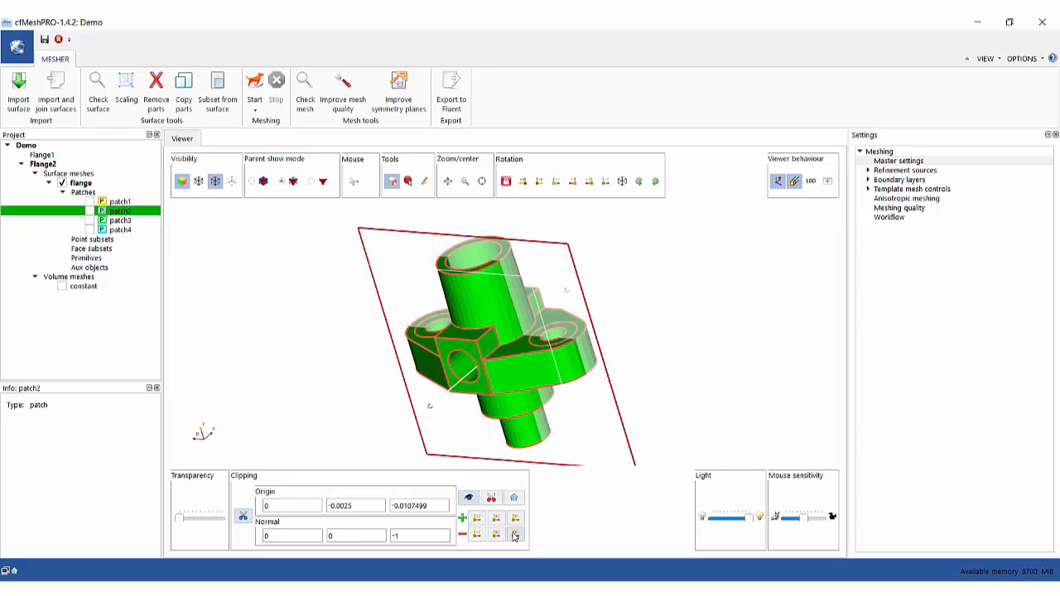
pyautogui.click(476, 518)
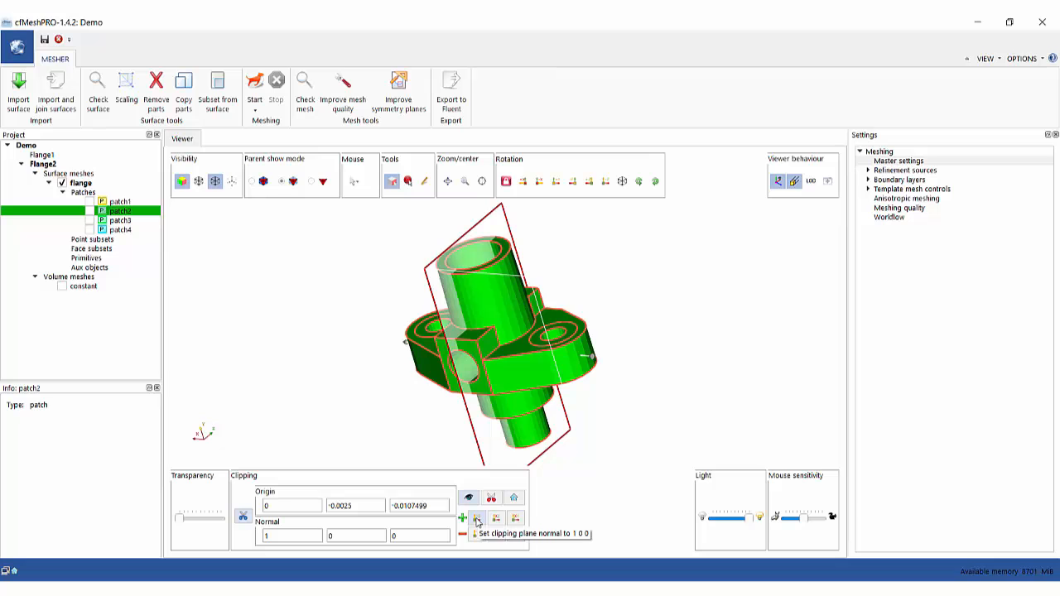
# Try shifting the clipping plane to an X origin of about -0.0042 and tilting its normal to about 0.96, 0.24, -0.14.
pyautogui.click(491, 497)
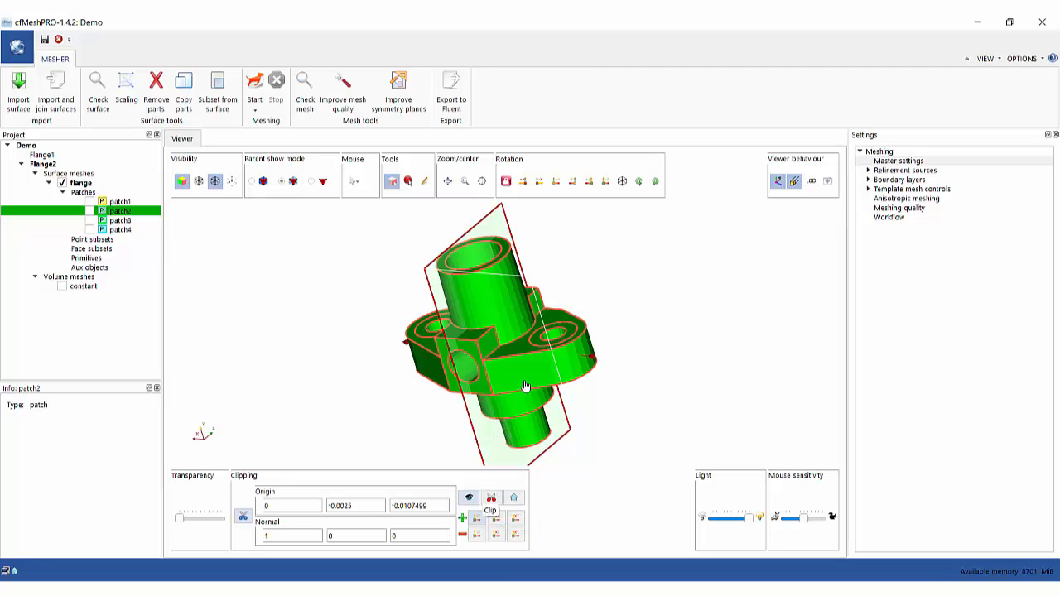
pyautogui.moveTo(471, 352)
pyautogui.mouseDown()
pyautogui.moveTo(500, 360)
pyautogui.moveTo(472, 372)
pyautogui.mouseUp()
pyautogui.moveTo(605, 358)
pyautogui.mouseDown()
pyautogui.moveTo(596, 327)
pyautogui.moveTo(629, 395)
pyautogui.moveTo(617, 374)
pyautogui.mouseUp()
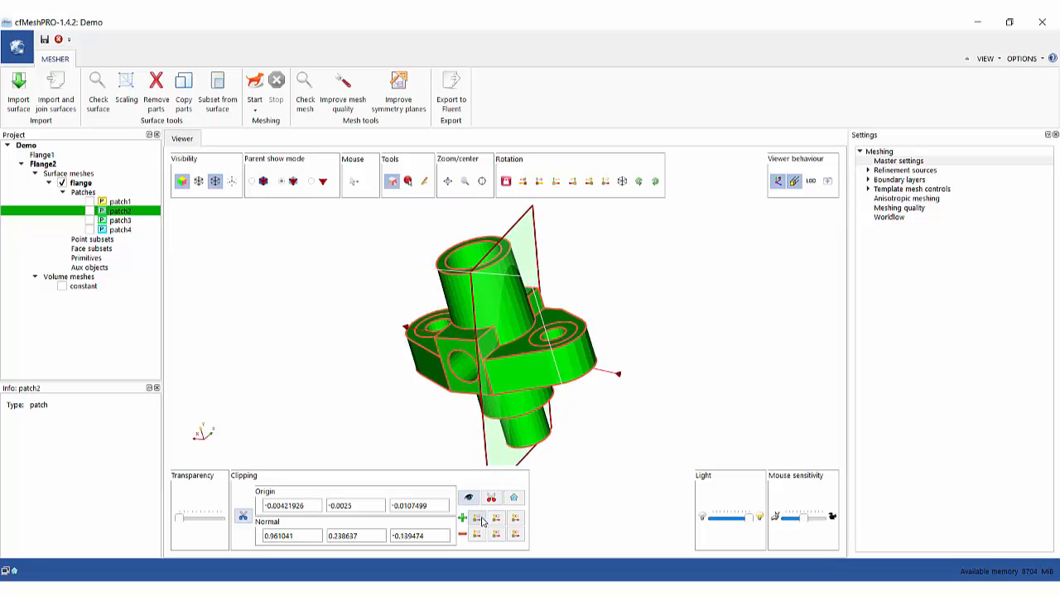
# Clip the flange with the plane normal set to 1 0 0, and reset the plane's X origin to 0.
pyautogui.click(477, 519)
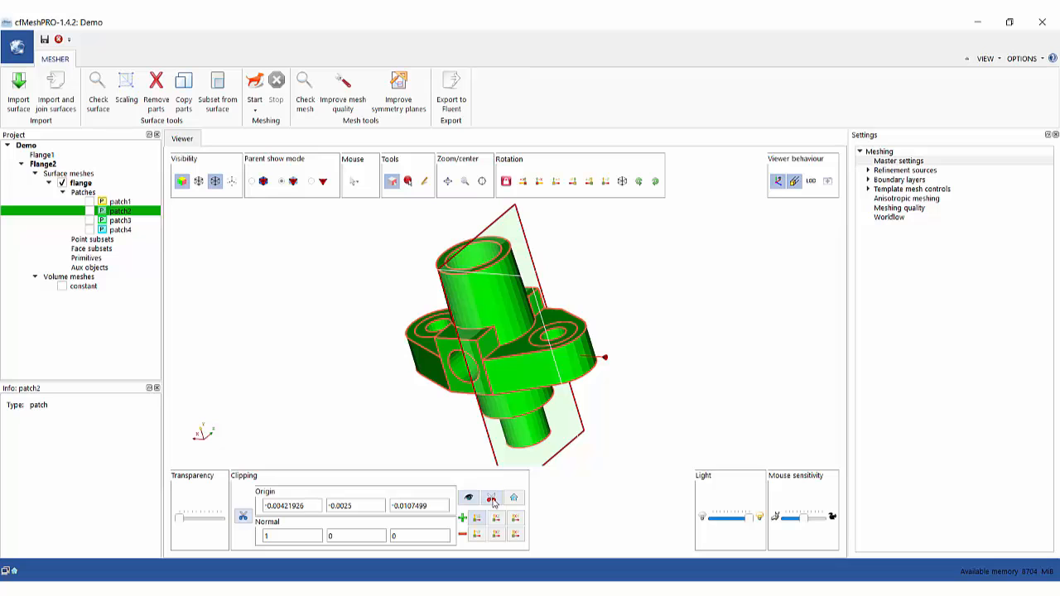
pyautogui.click(492, 498)
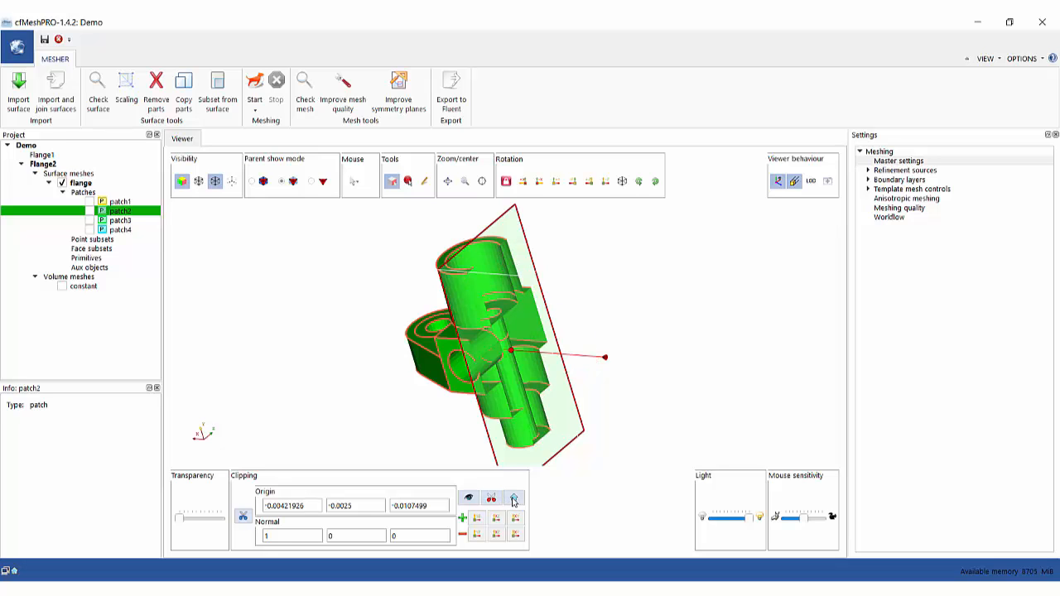
pyautogui.click(513, 499)
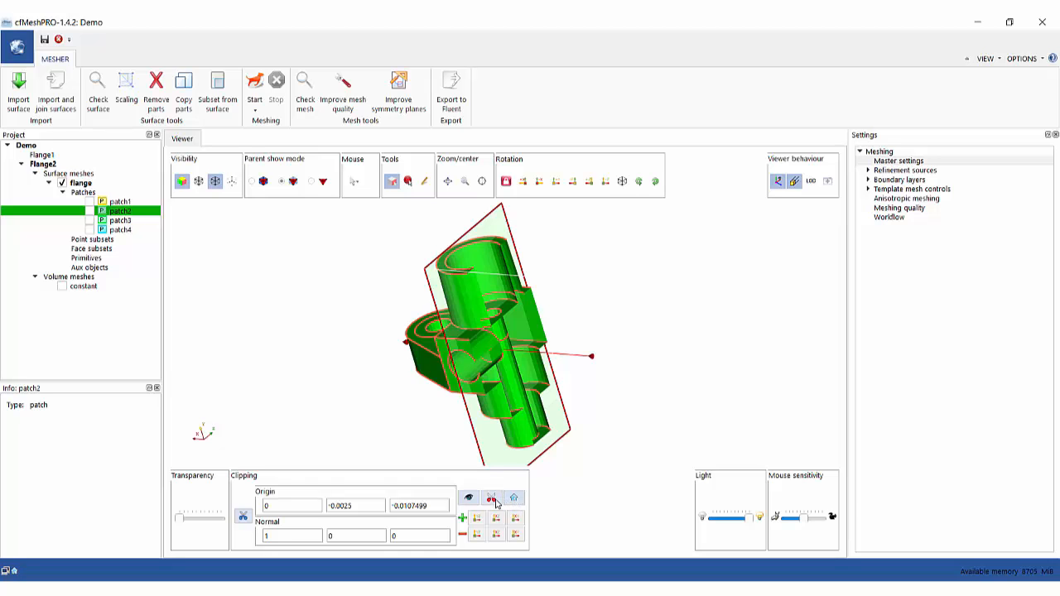
# Toggle how the clipping plane cuts through the flange's faces, and turn clipping off to restore the whole model.
pyautogui.click(492, 499)
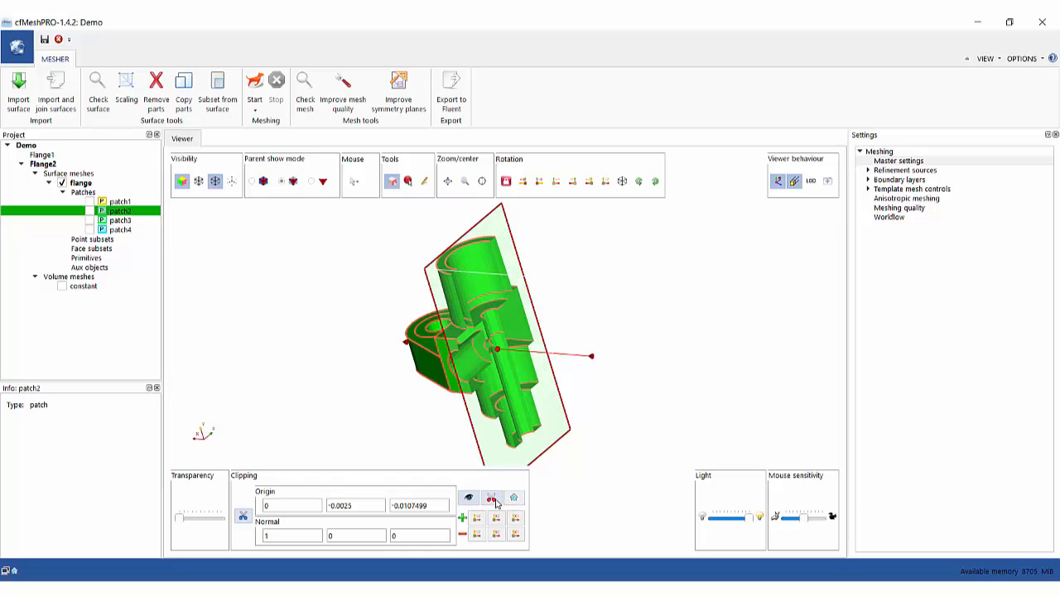
pyautogui.click(245, 516)
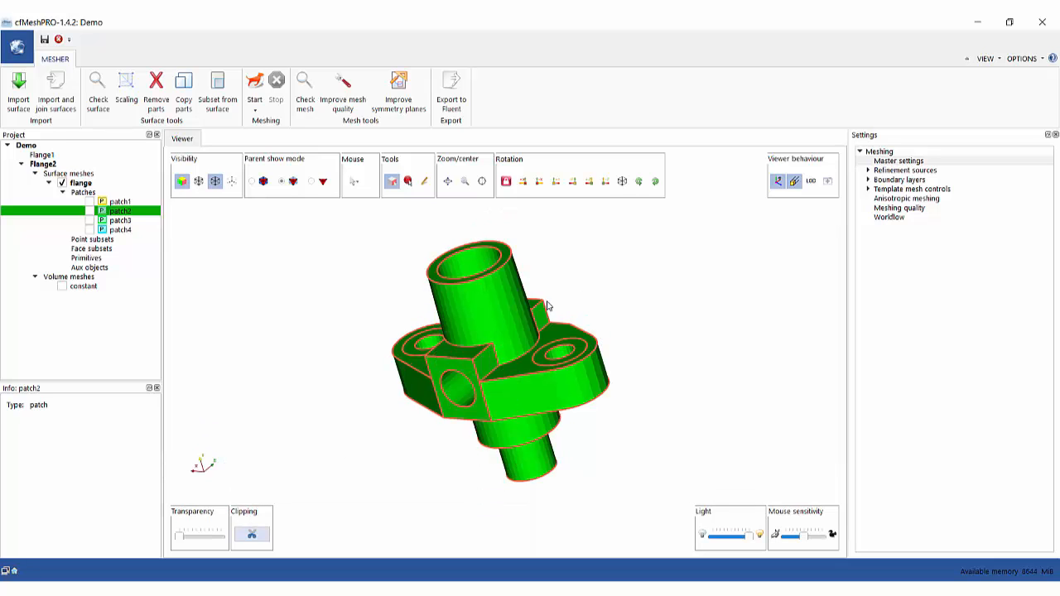
# Examine the round bolt hole and its feature edges at the outer end of the flange plate in close-up.
pyautogui.scroll(-1, 506, 324)
pyautogui.scroll(2, 513, 329)
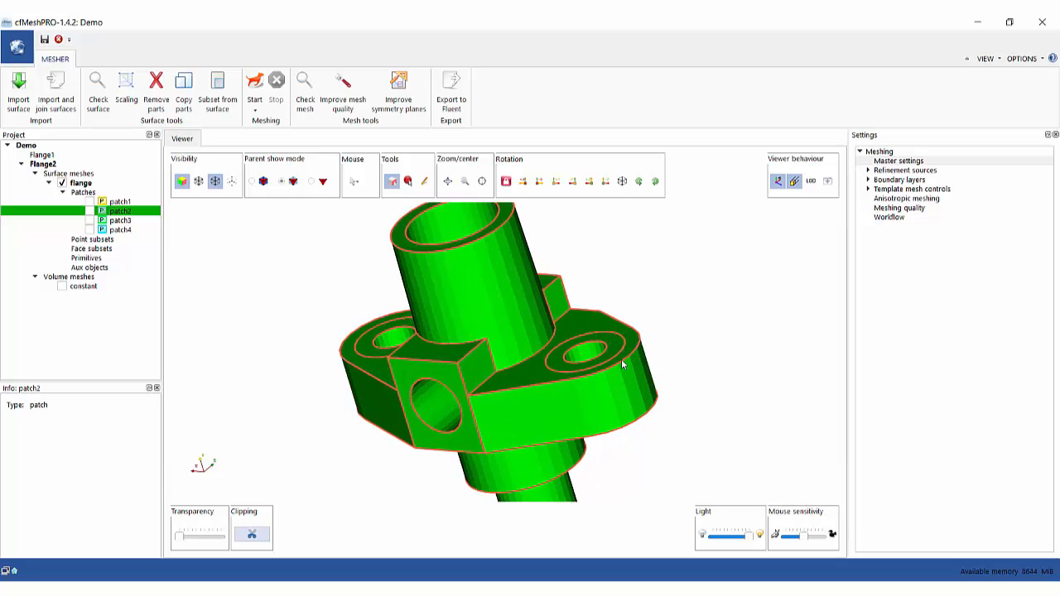
pyautogui.scroll(1, 627, 360)
pyautogui.rightClick(635, 297)
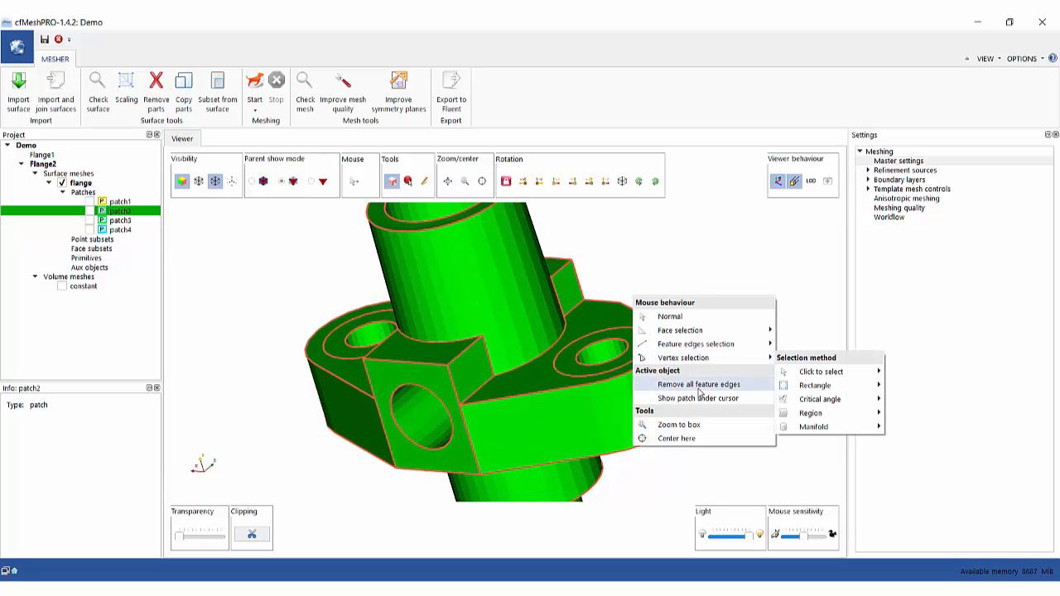
pyautogui.moveTo(621, 408); pyautogui.dragTo(685, 407)
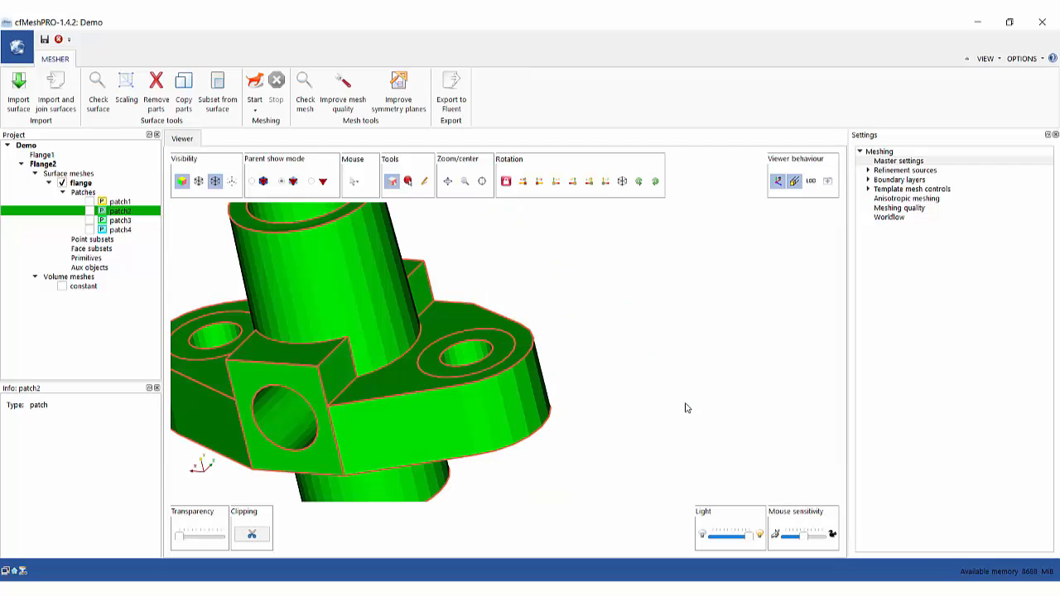
pyautogui.scroll(6, 571, 398)
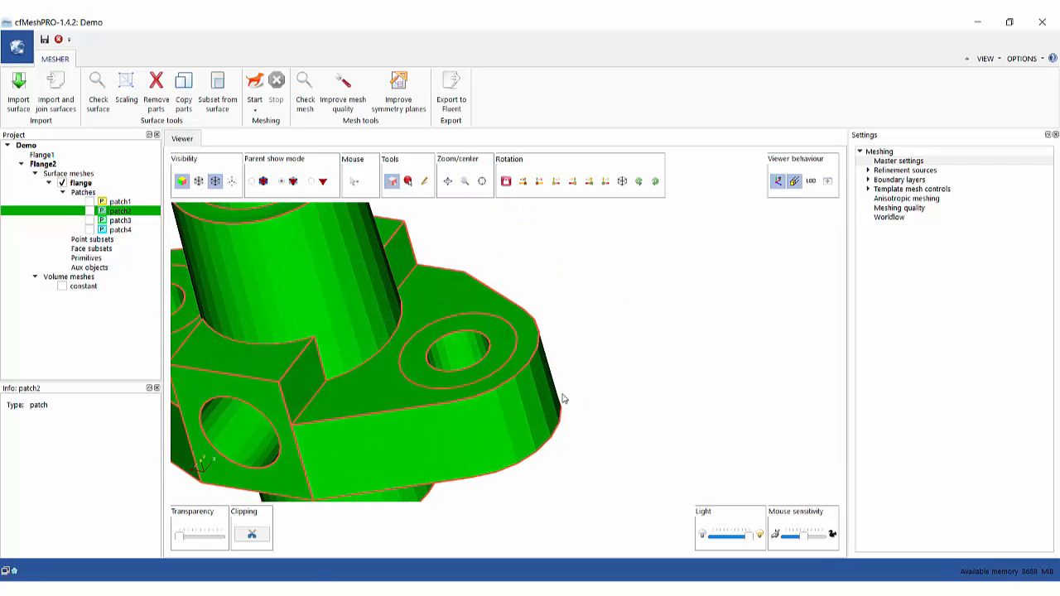
pyautogui.scroll(2, 514, 371)
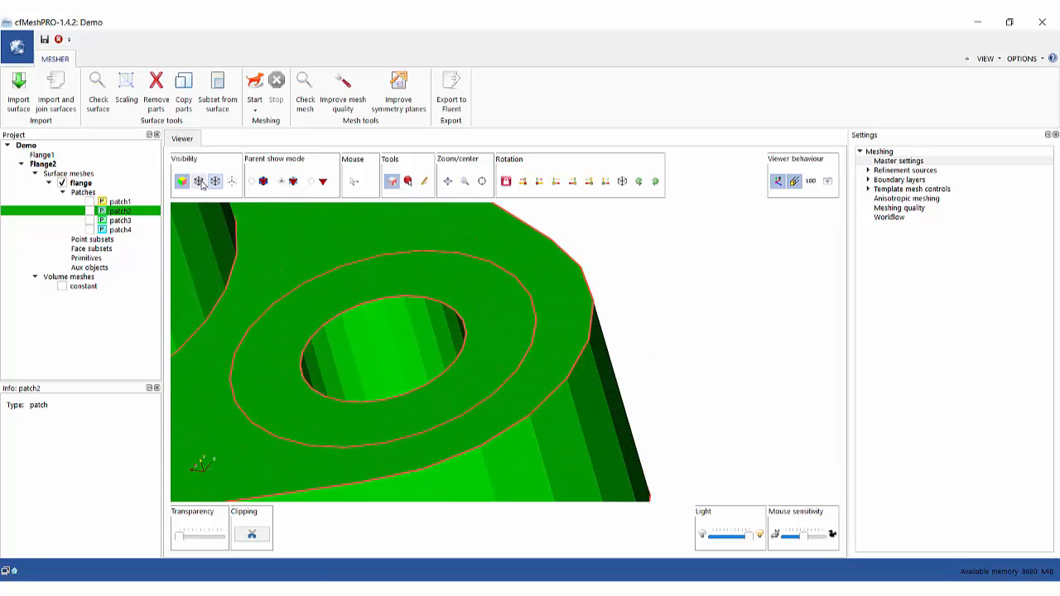